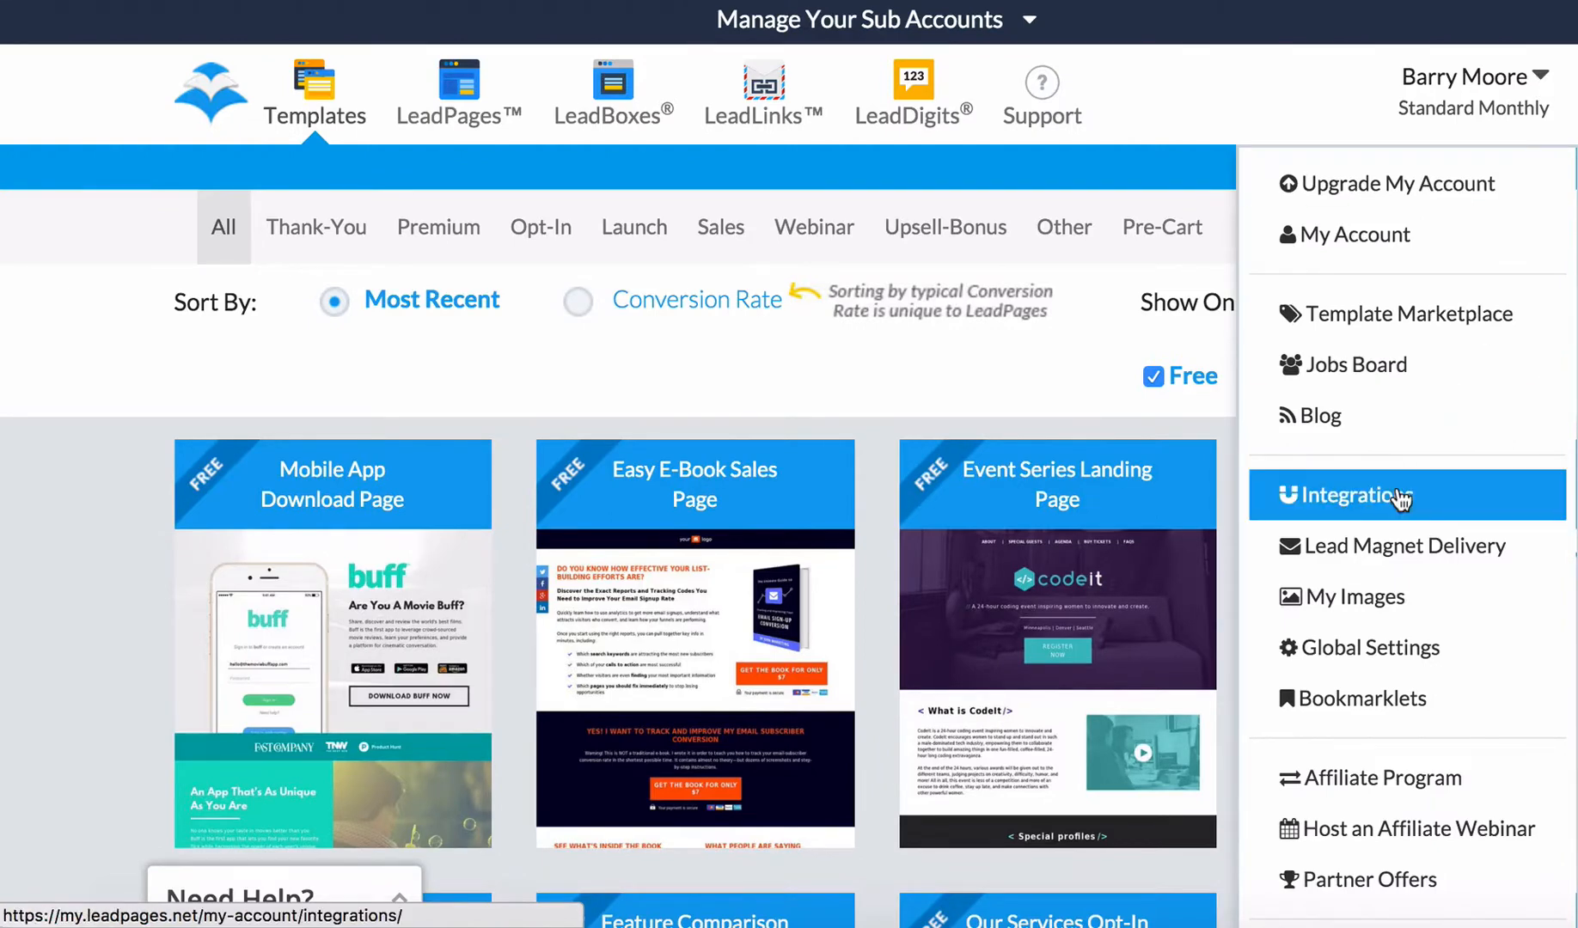
- Open the ActiveCampaign entry among the account's email marketing integrations and disconnect it
click(1375, 502)
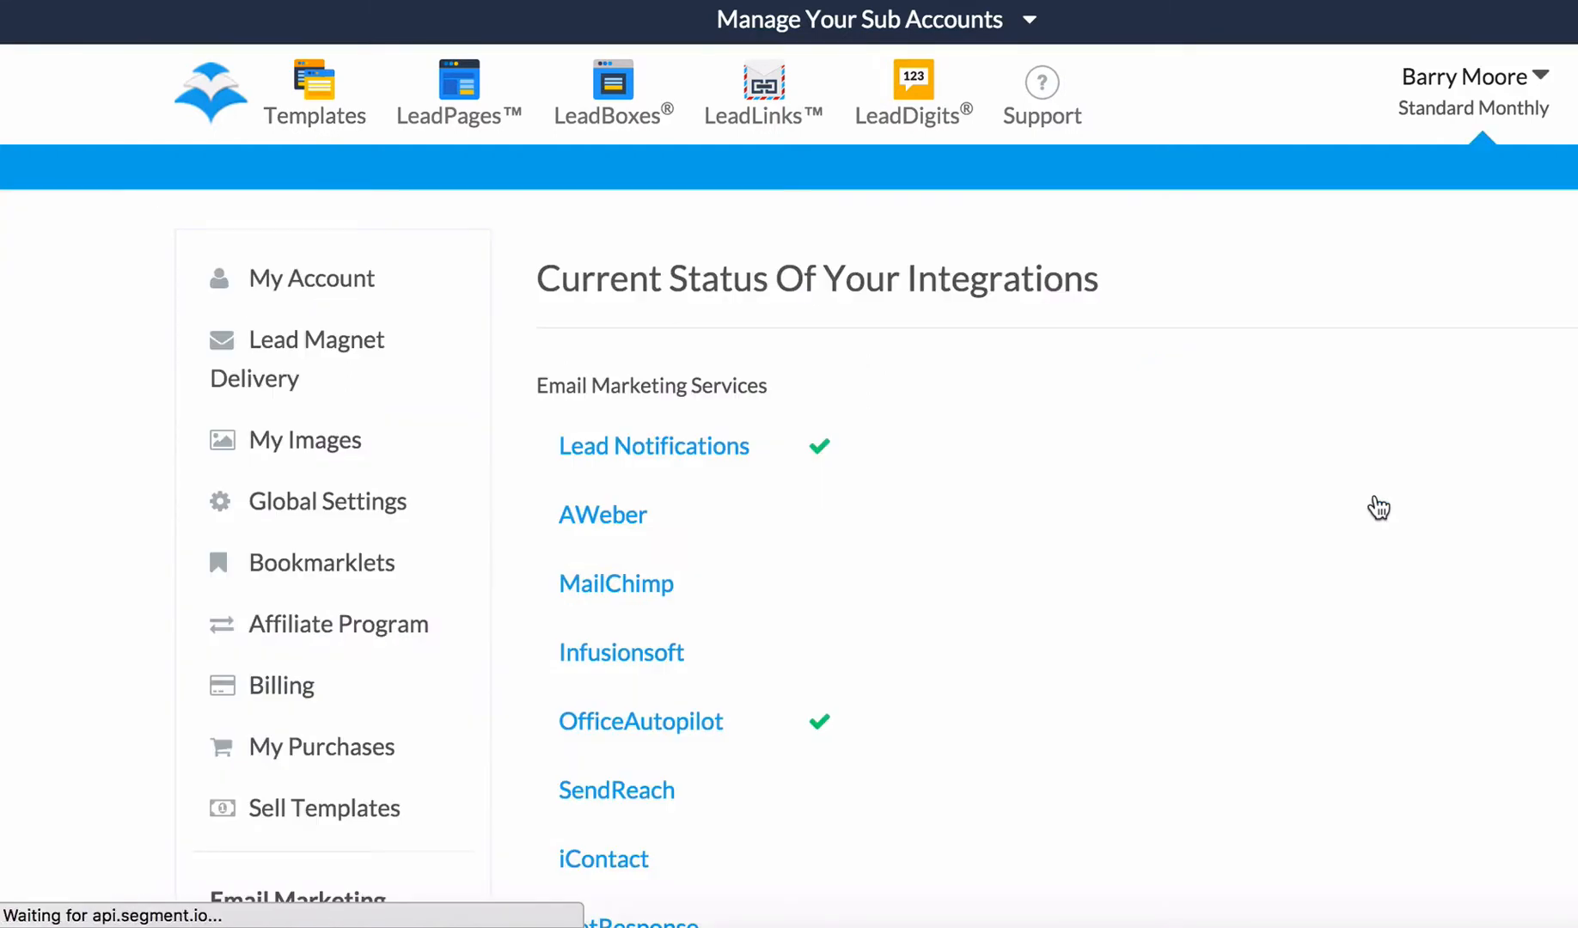
scroll(1375, 507, down, 3)
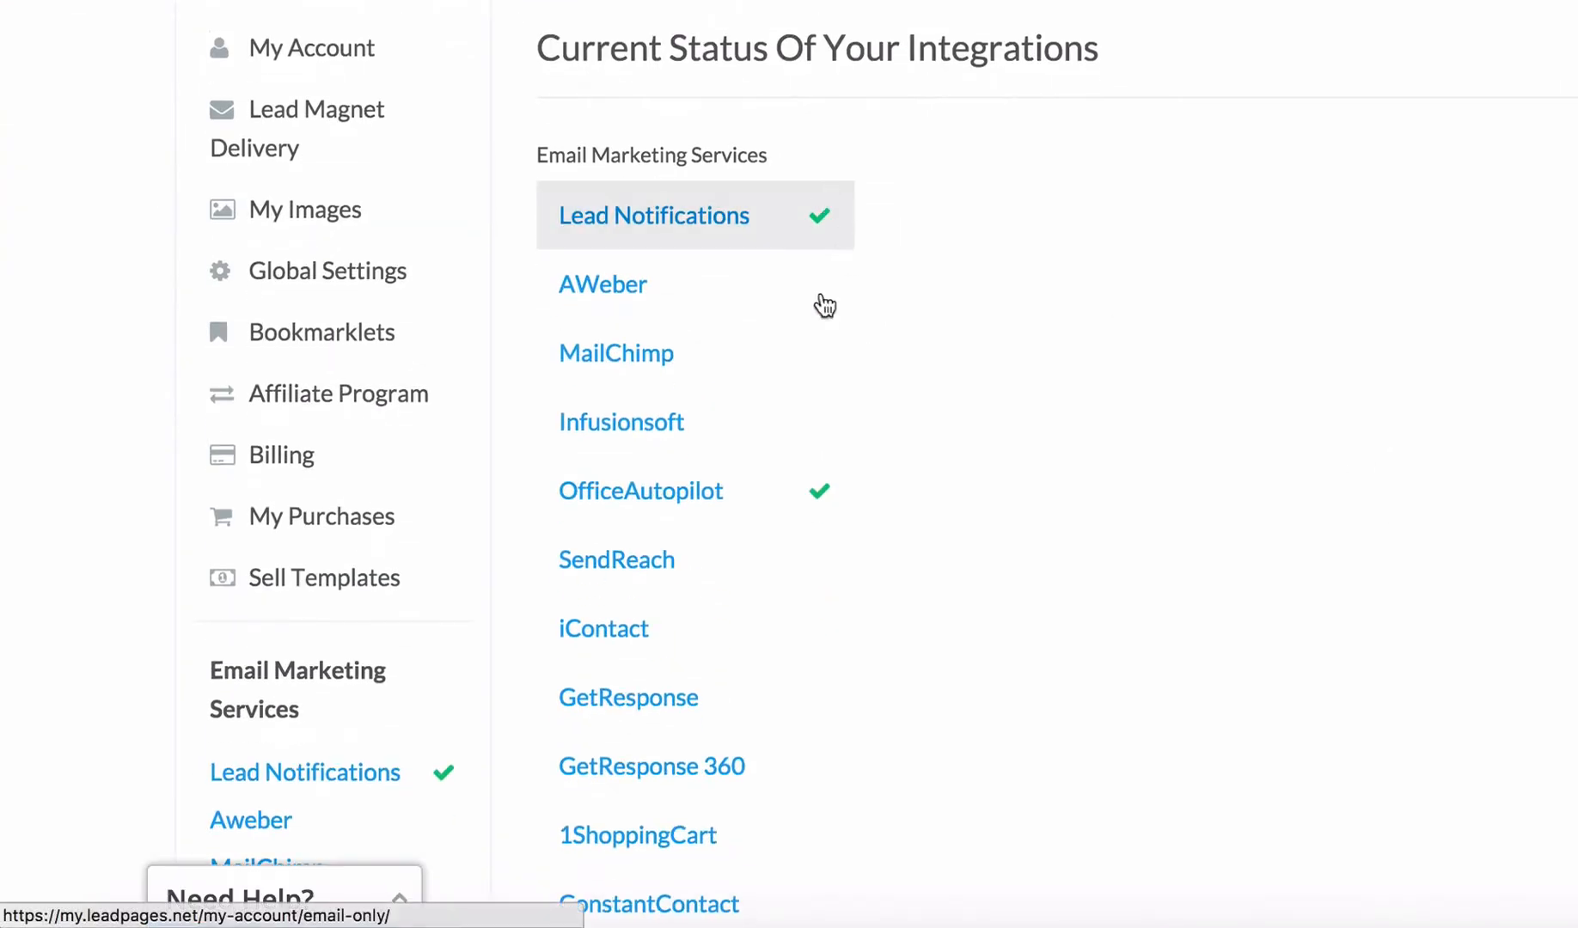
scroll(1127, 638, down, 2)
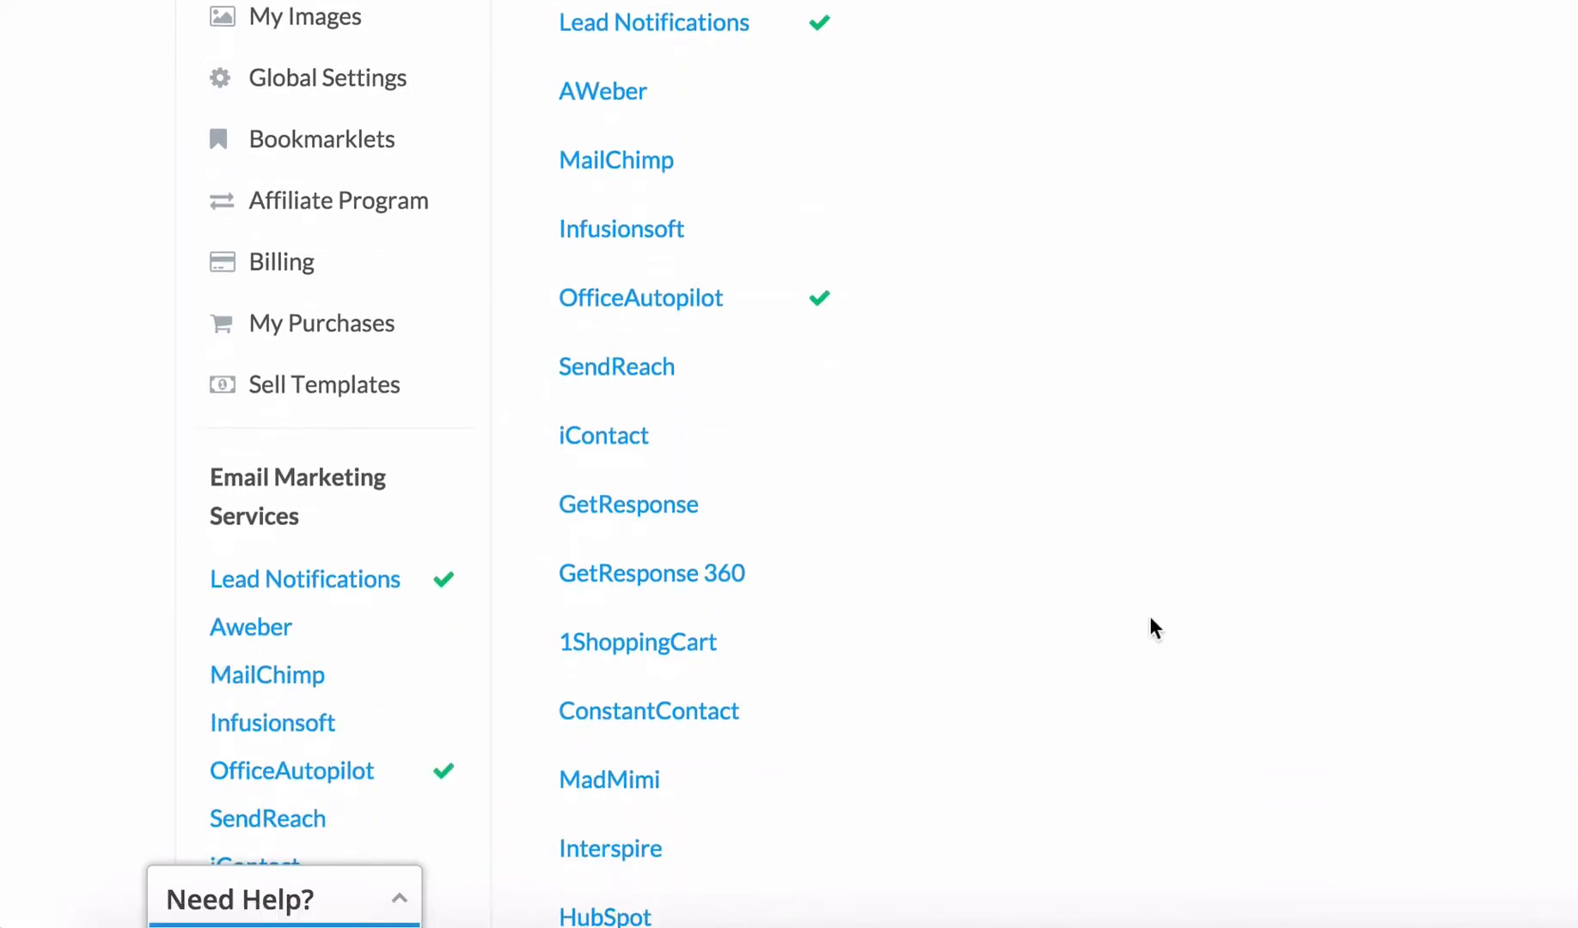
scroll(1151, 617, down, 2)
scroll(1152, 619, down, 6)
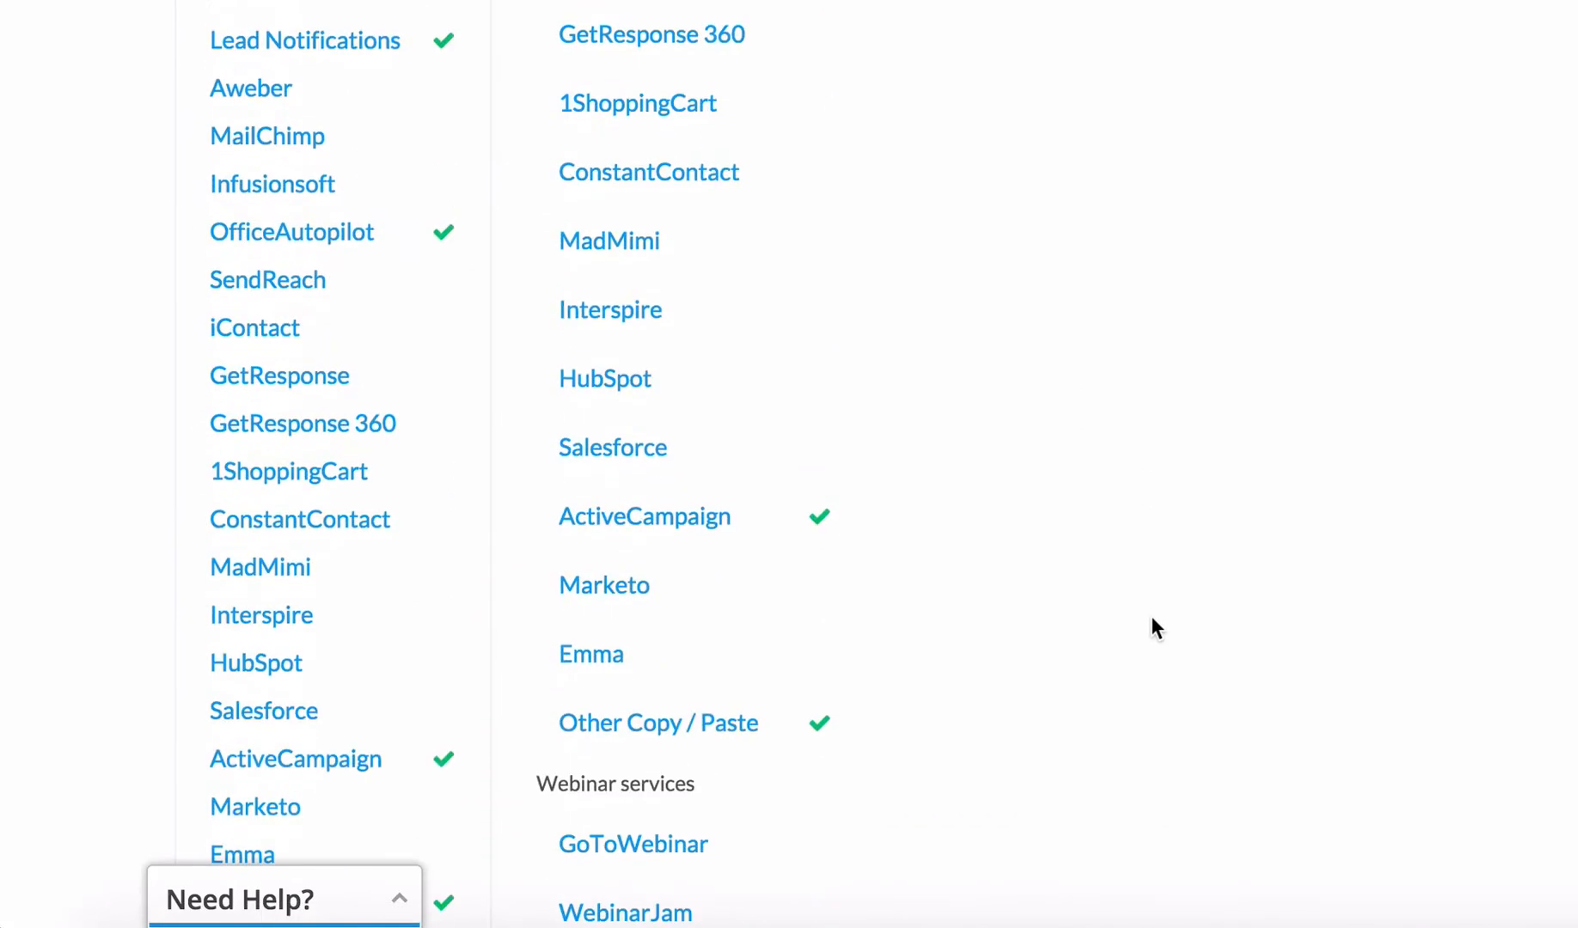
scroll(1152, 616, up, 2)
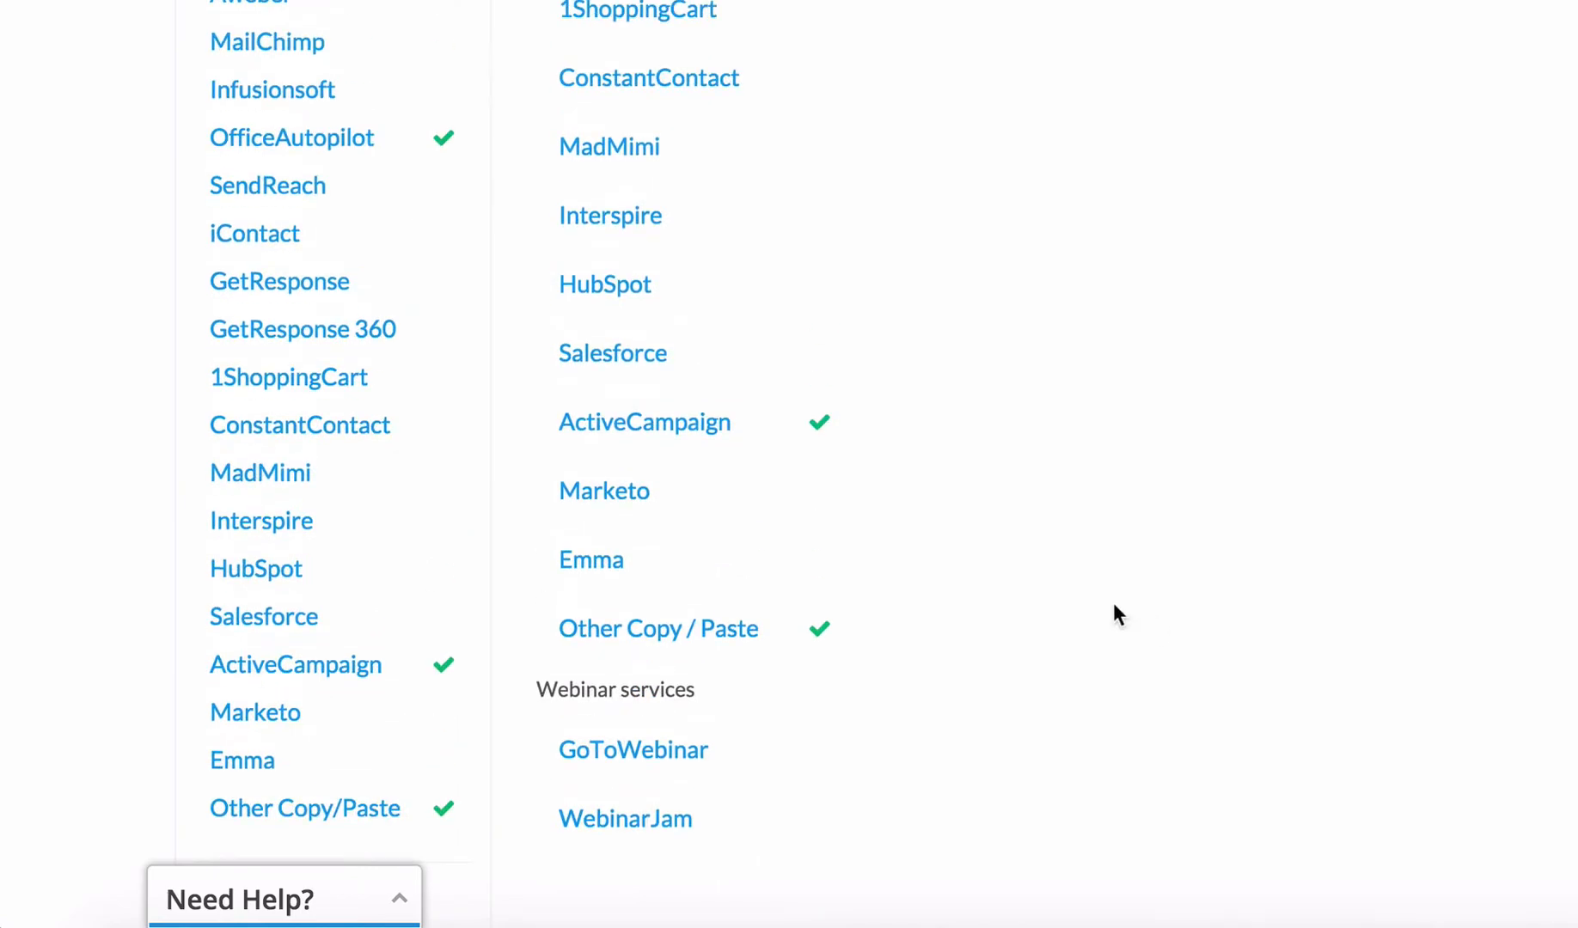
click(718, 427)
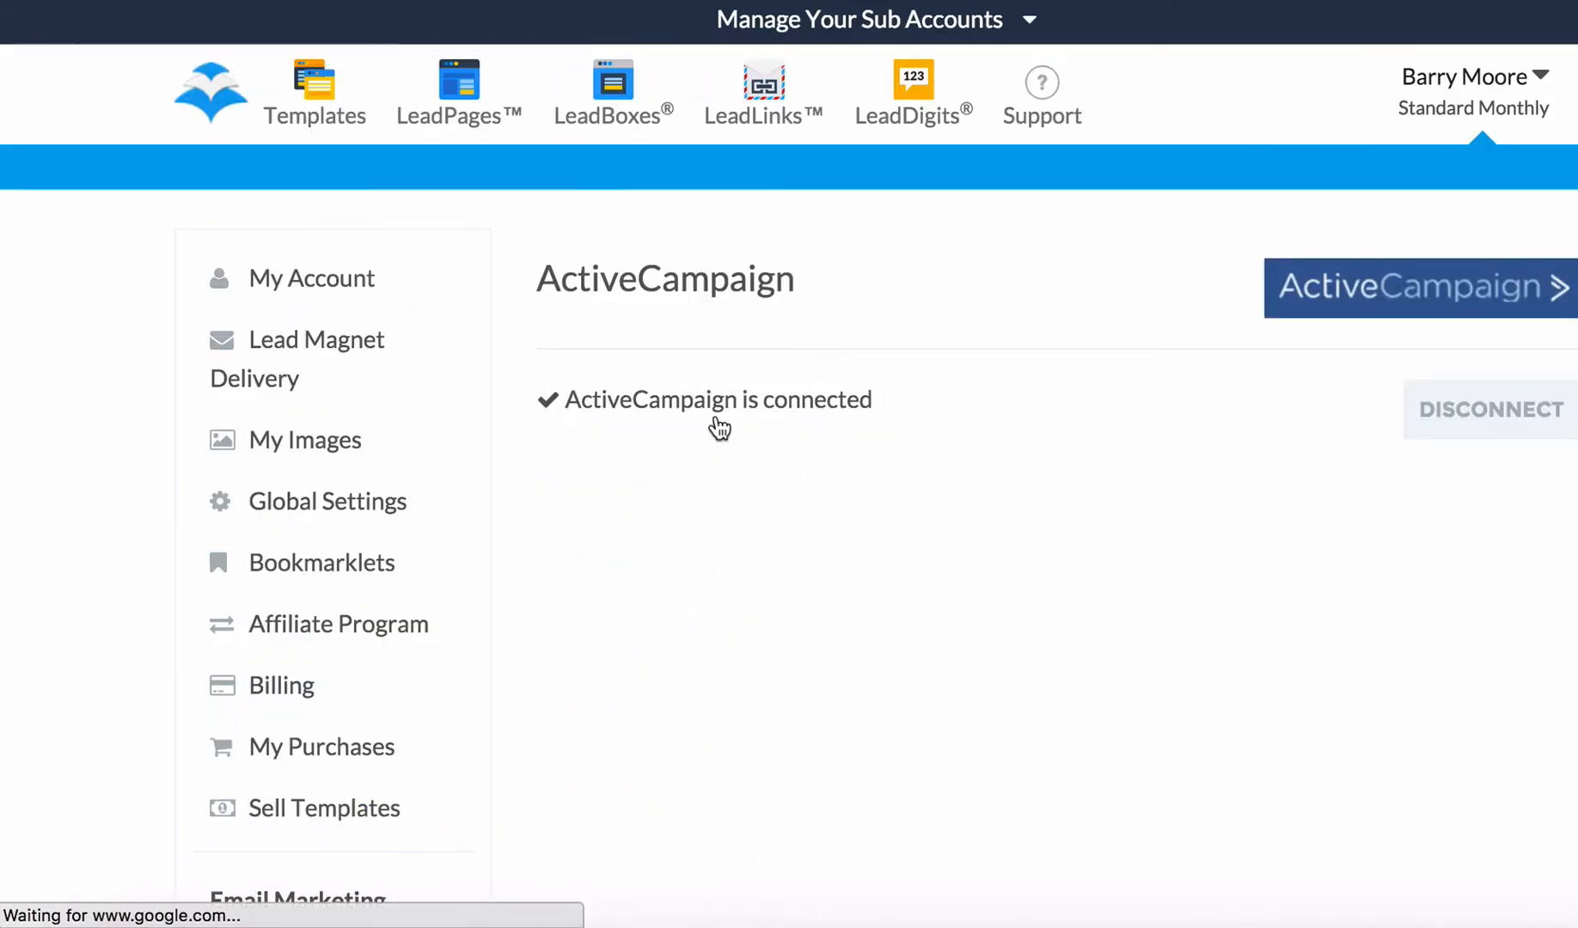
click(1475, 411)
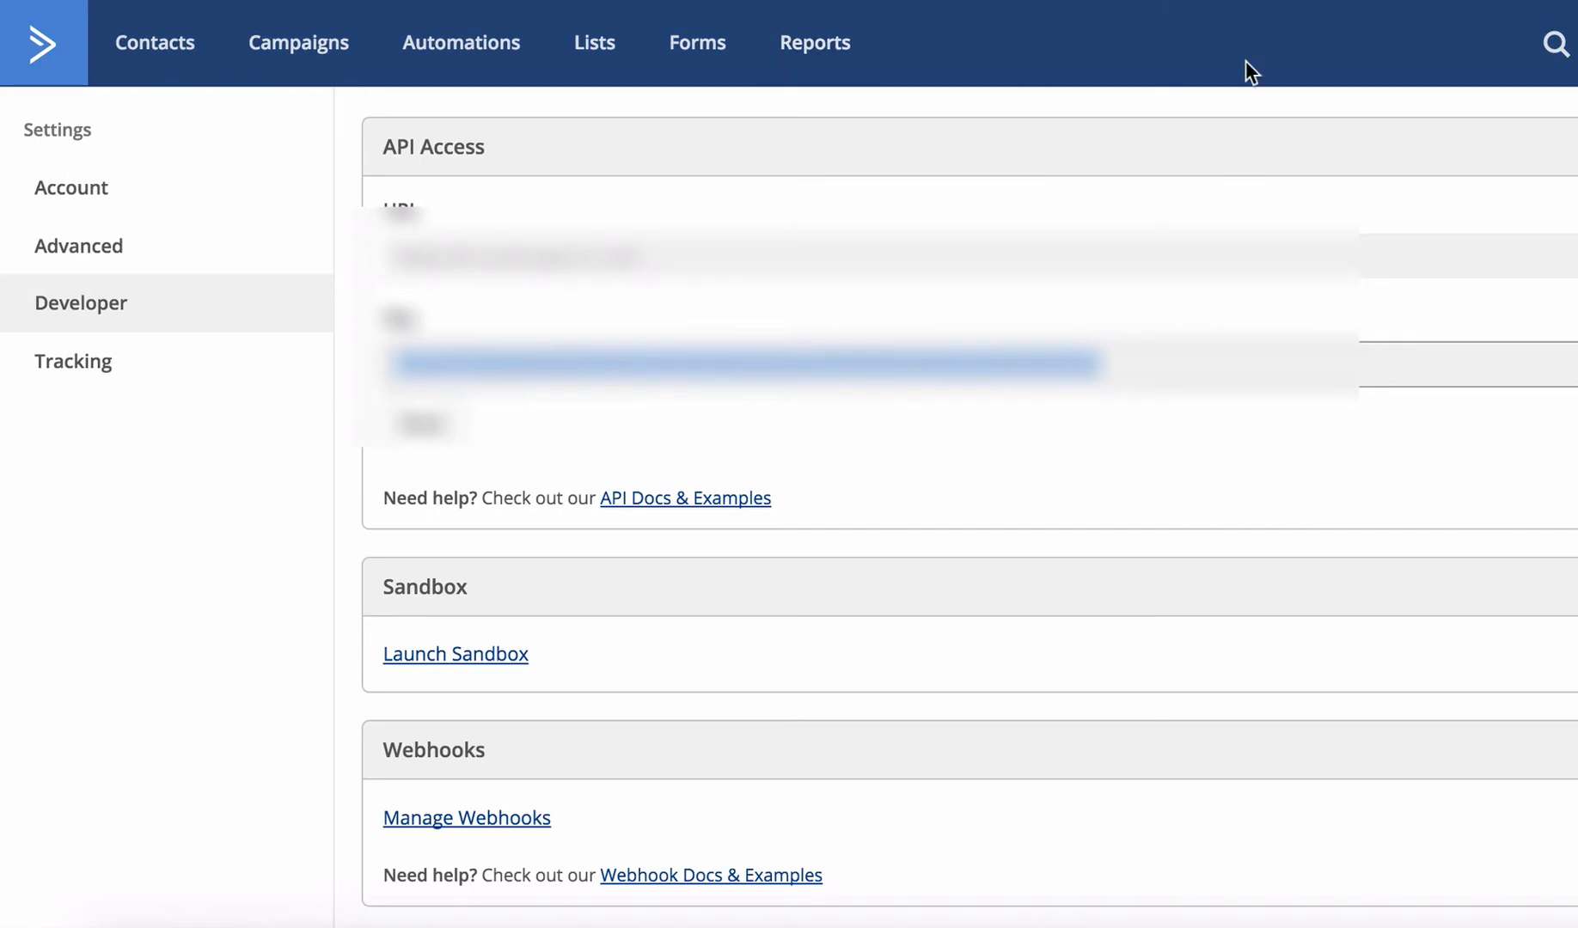
- Switch to ActiveCampaign's developer settings for the API URL and API key, then enter and save both in LeadPages' ActiveCampaign integration
click(1576, 43)
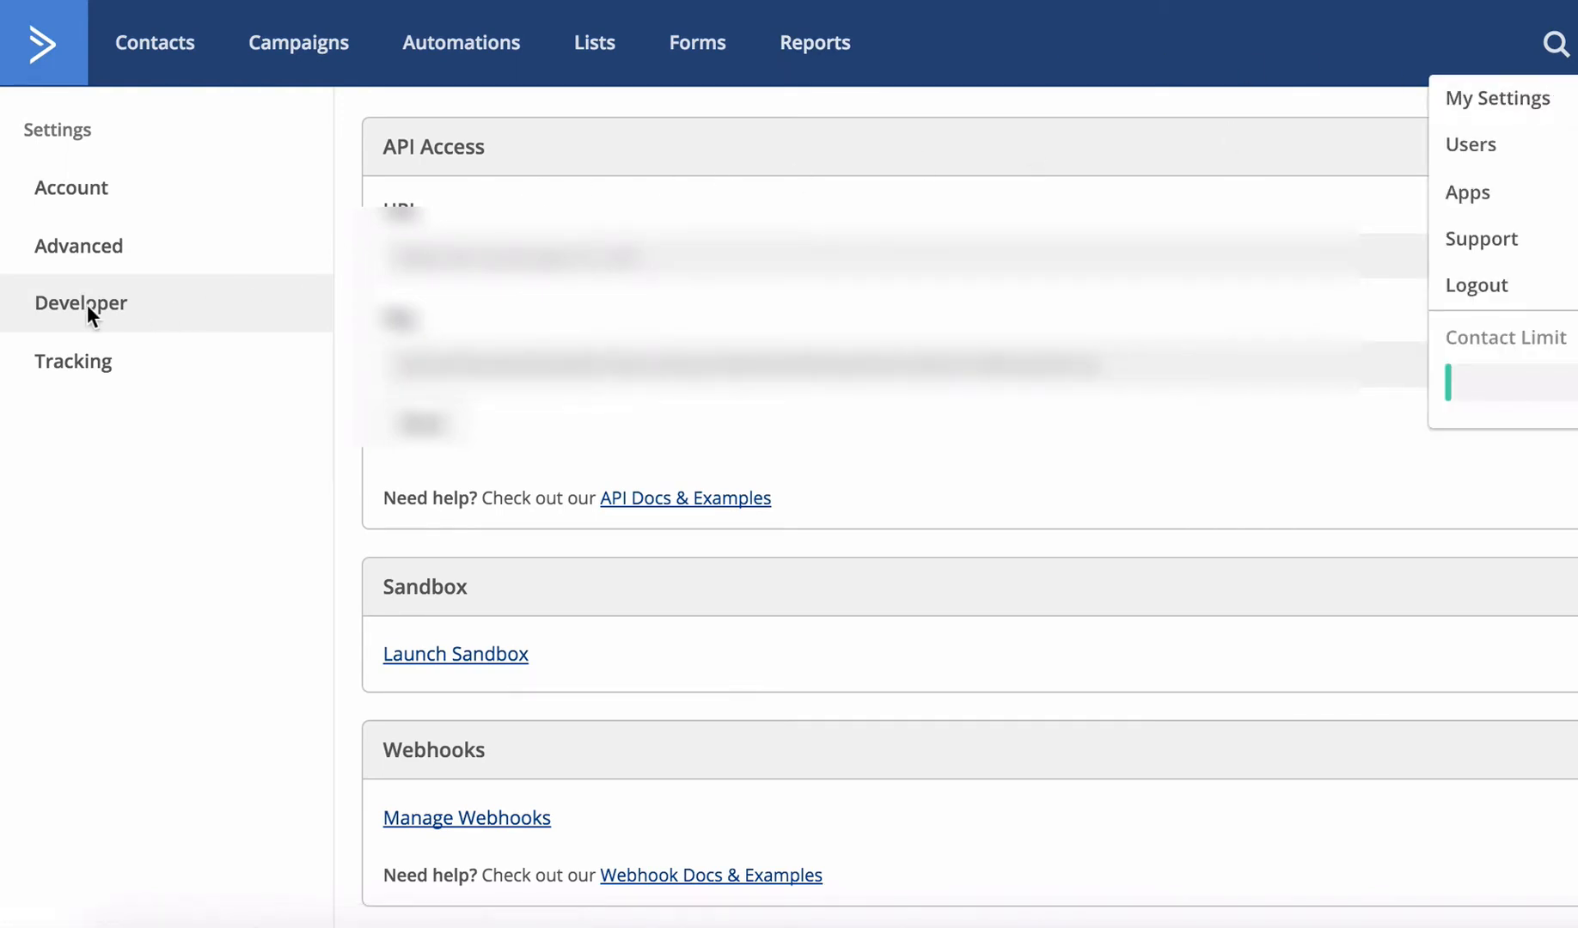
click(246, 438)
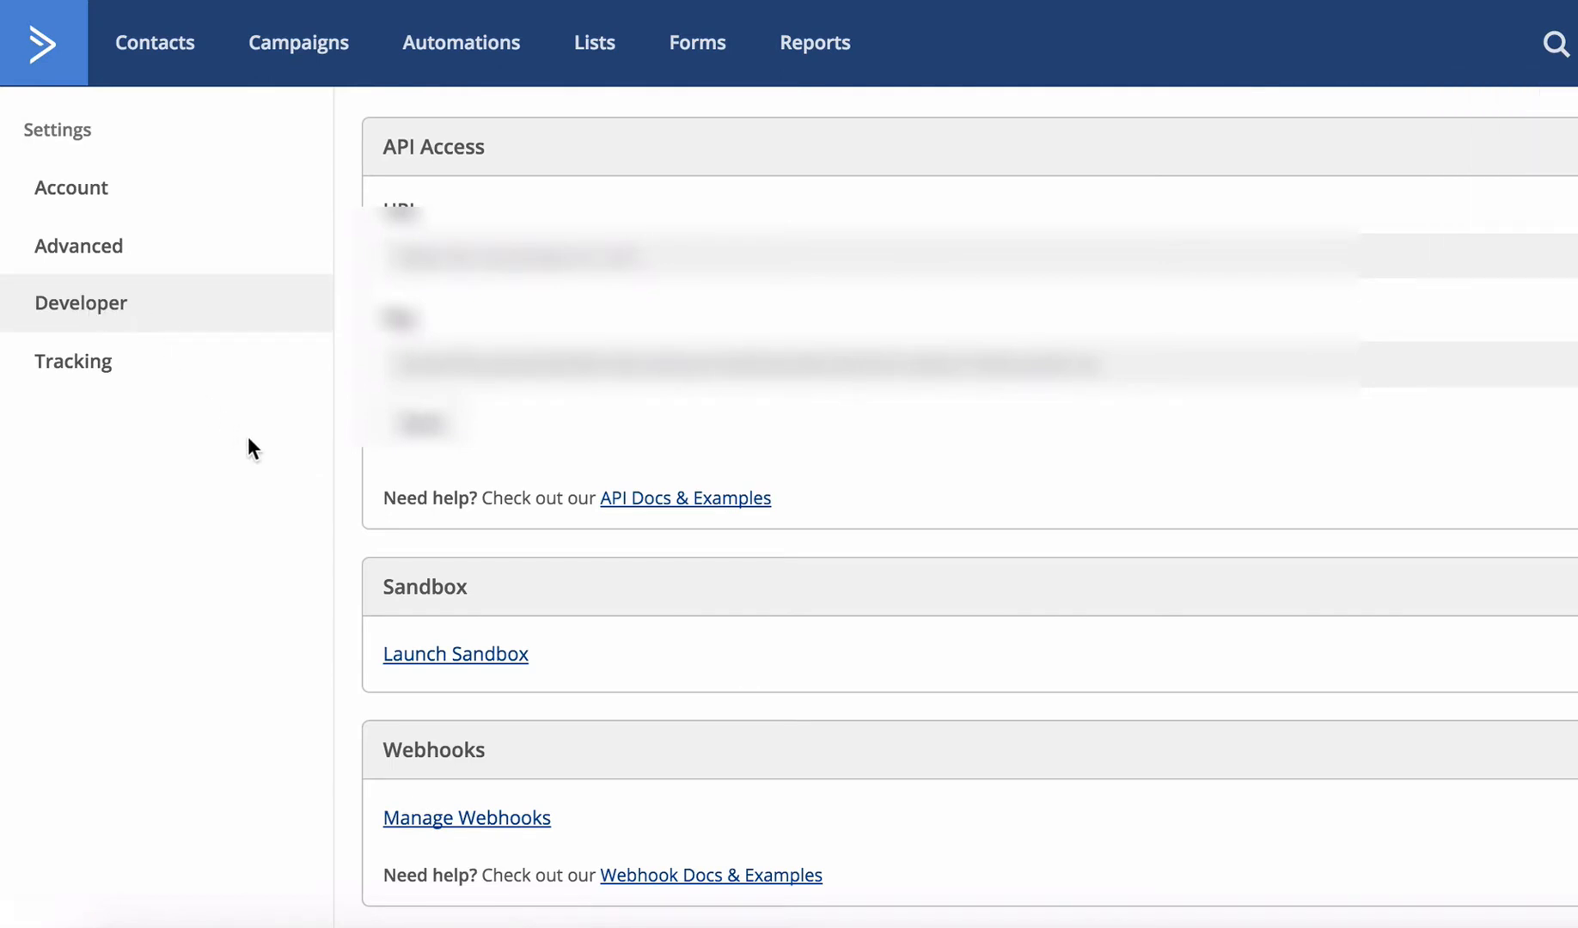
click(1393, 312)
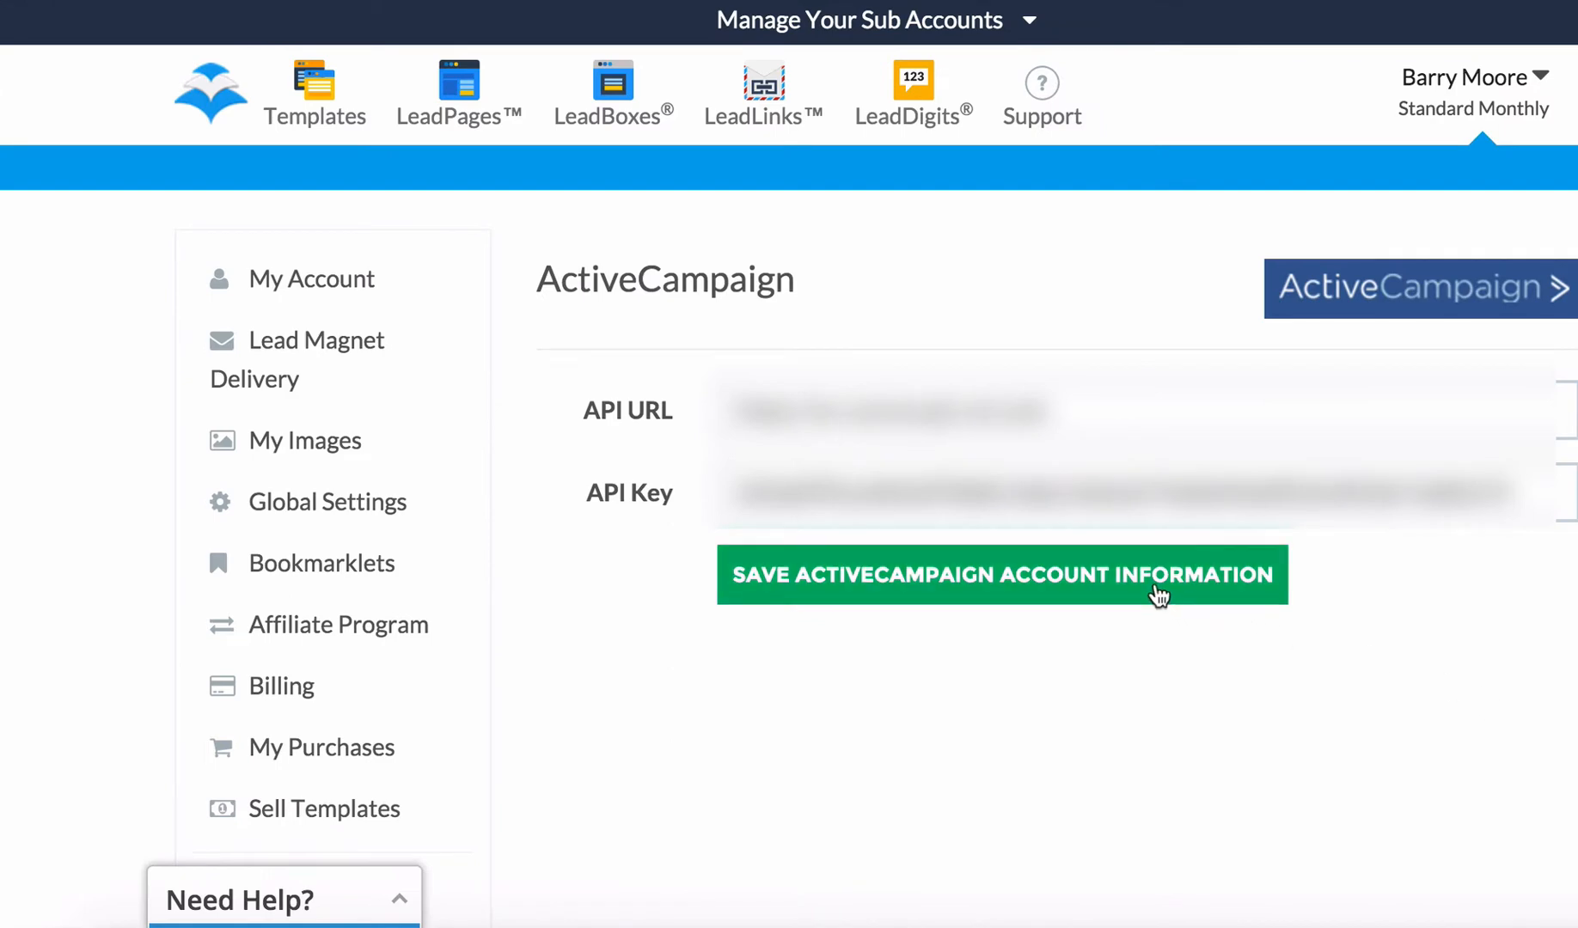
click(1157, 593)
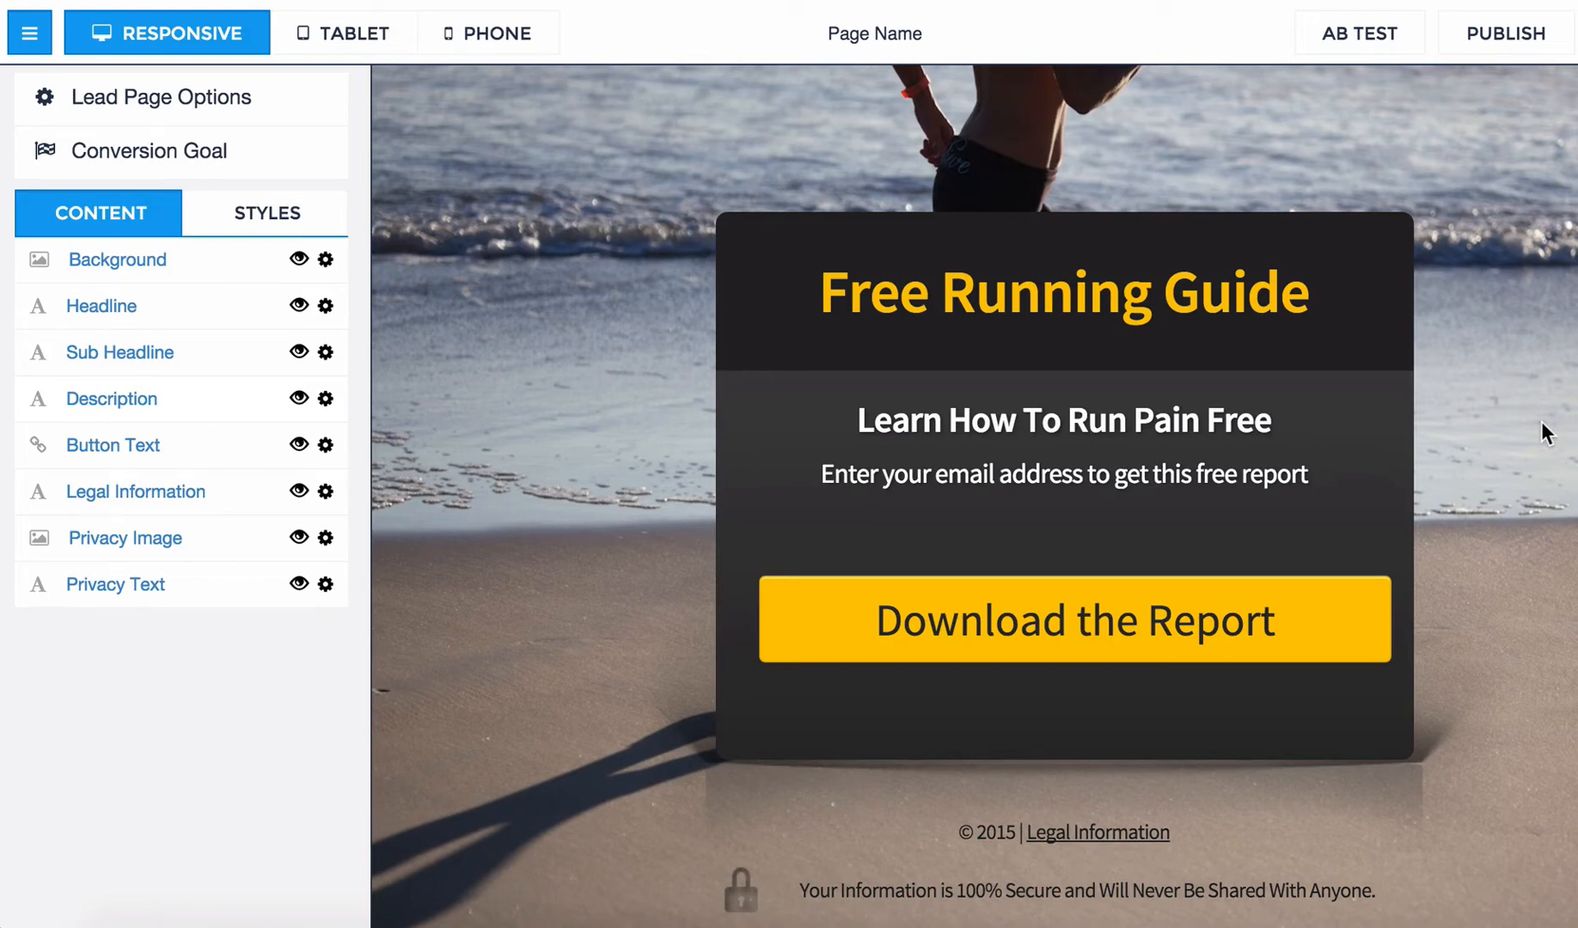
- Open the opt-in form behind the page's Download the Report button and choose ActiveCampaign as its integration
click(1240, 640)
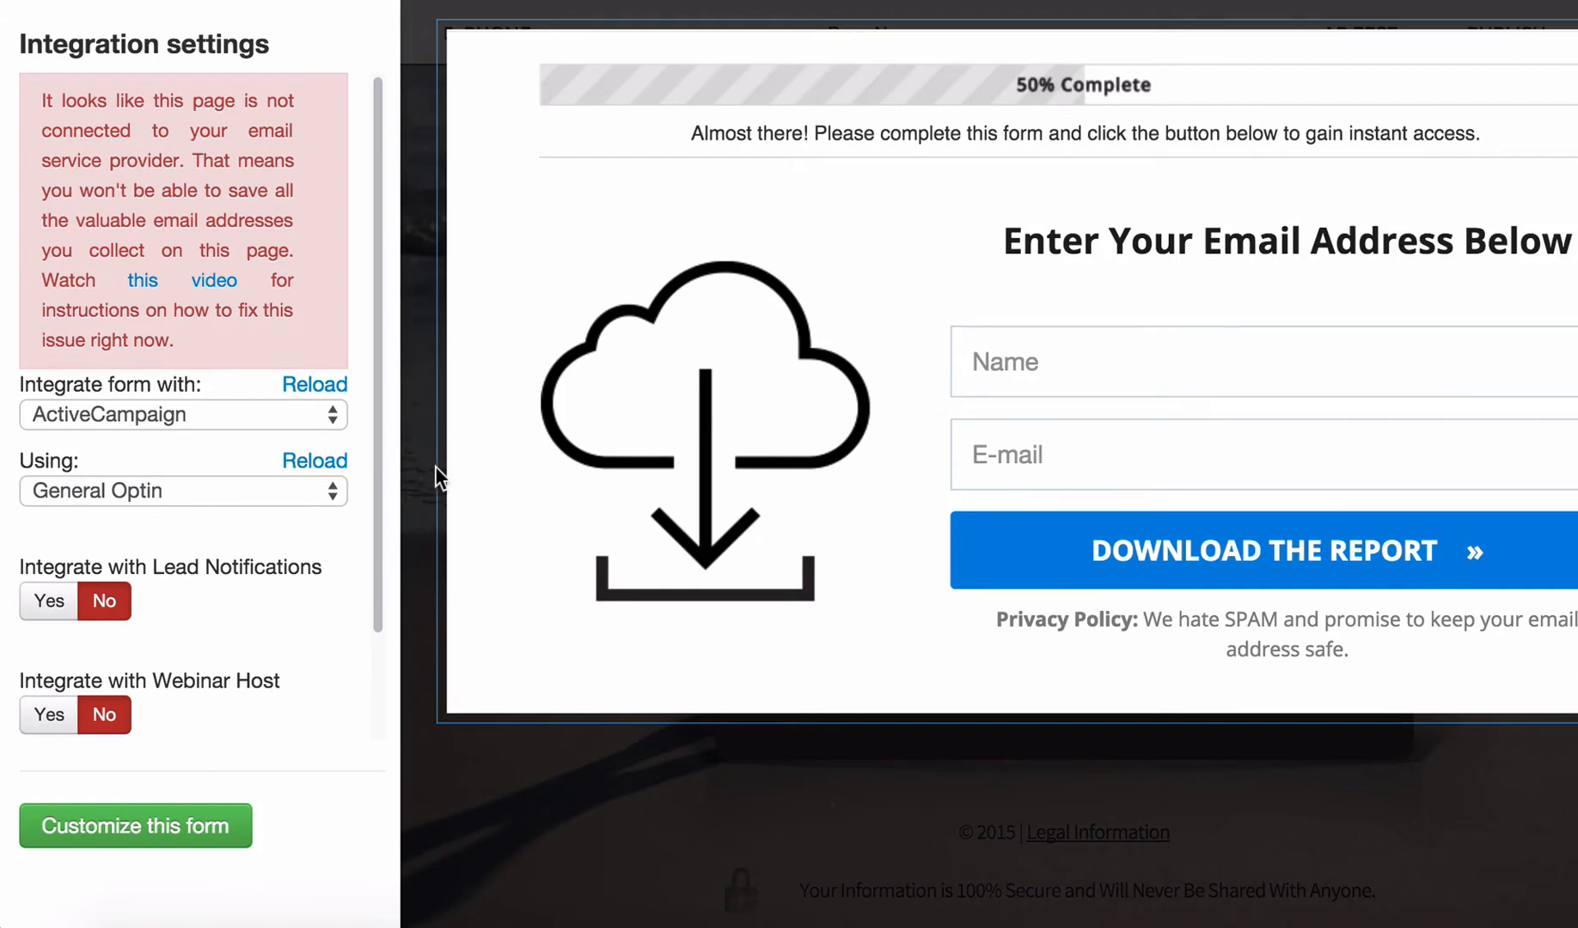
click(241, 415)
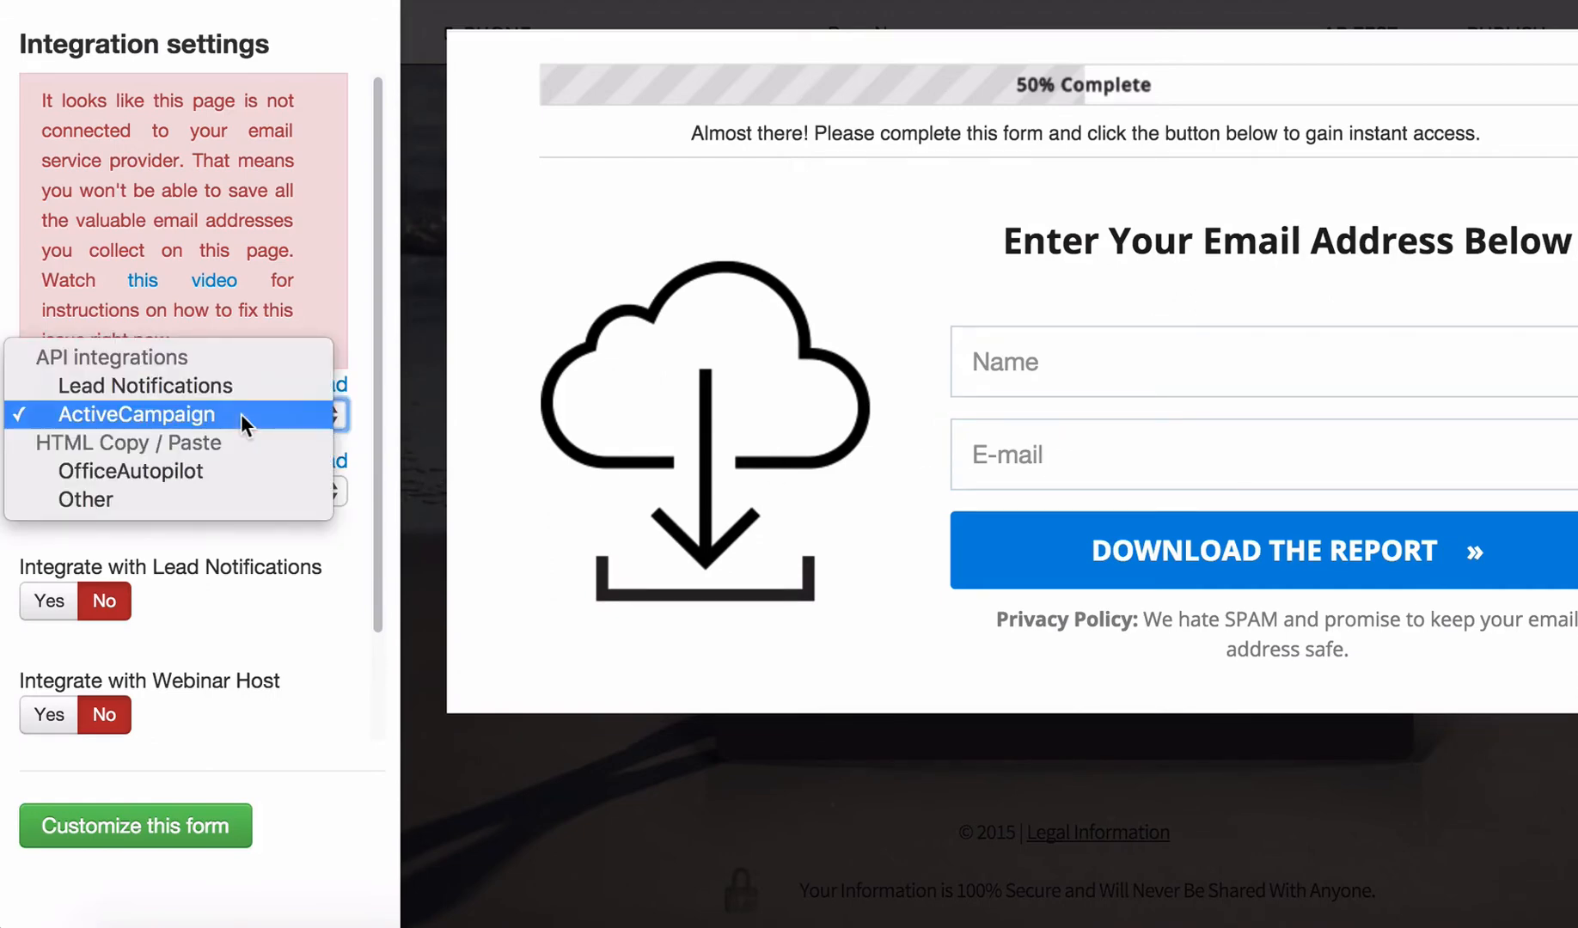
click(241, 414)
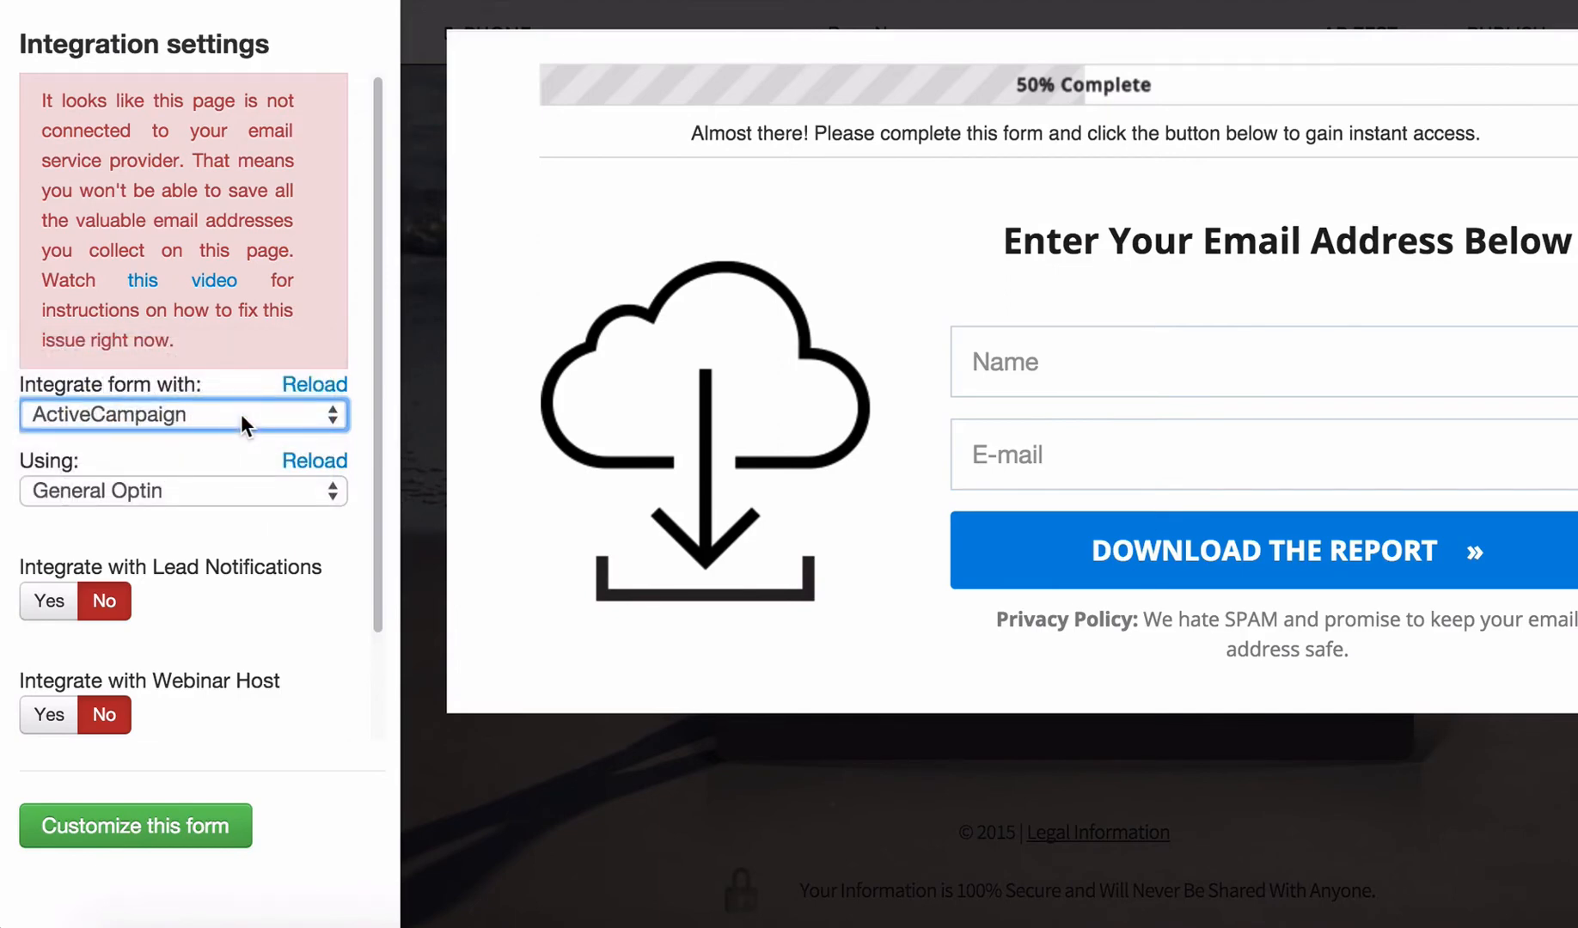
click(208, 416)
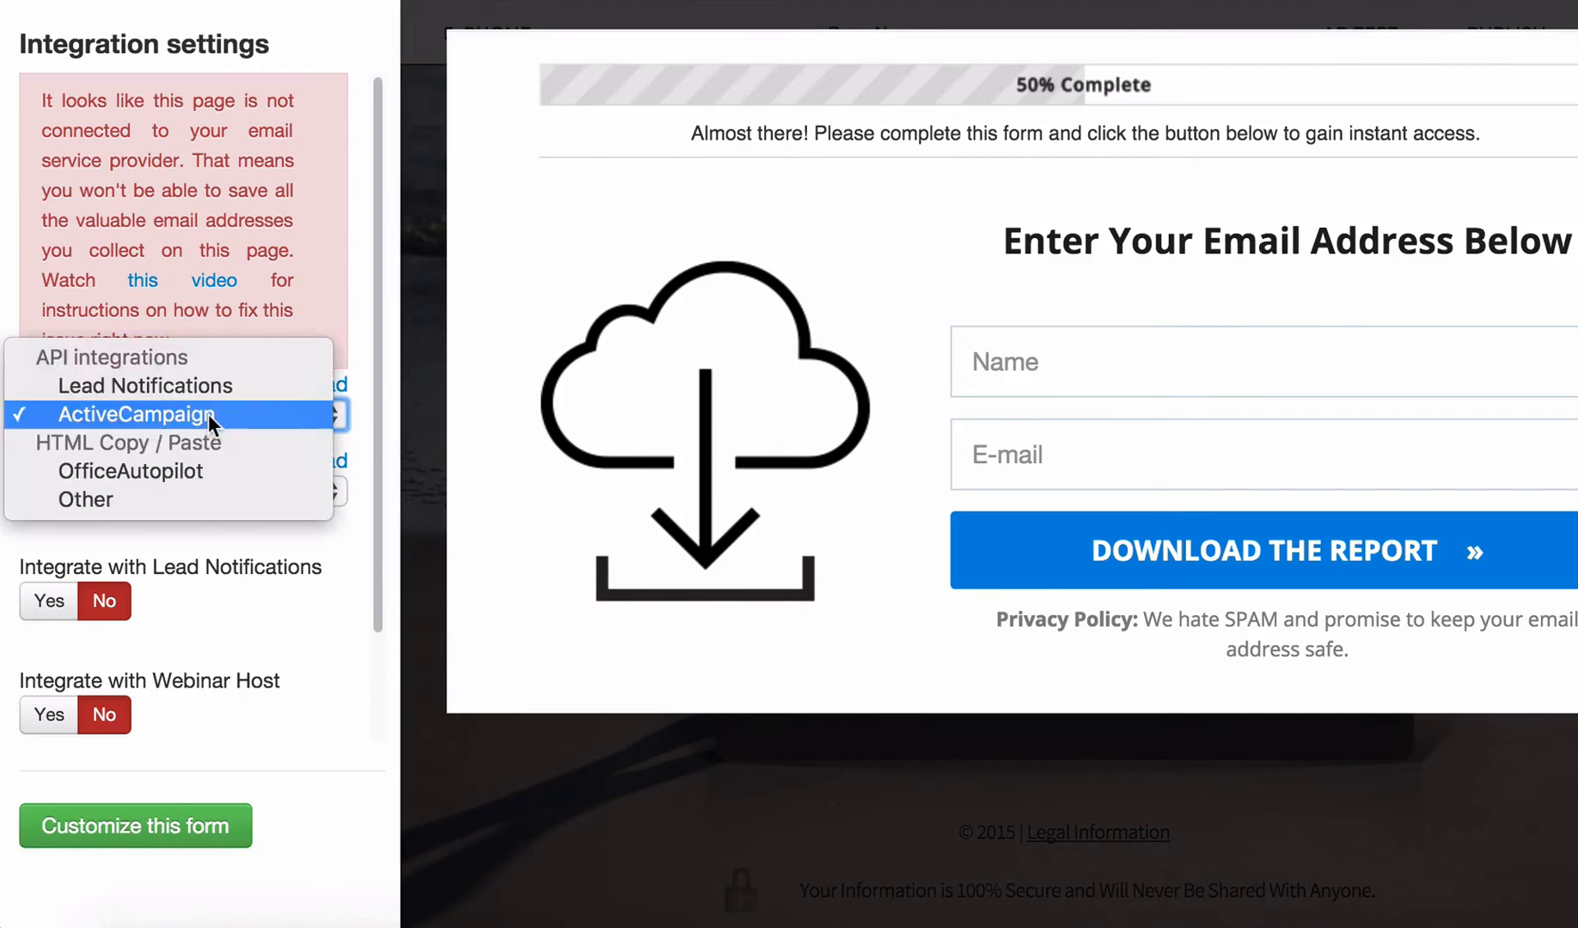
click(208, 413)
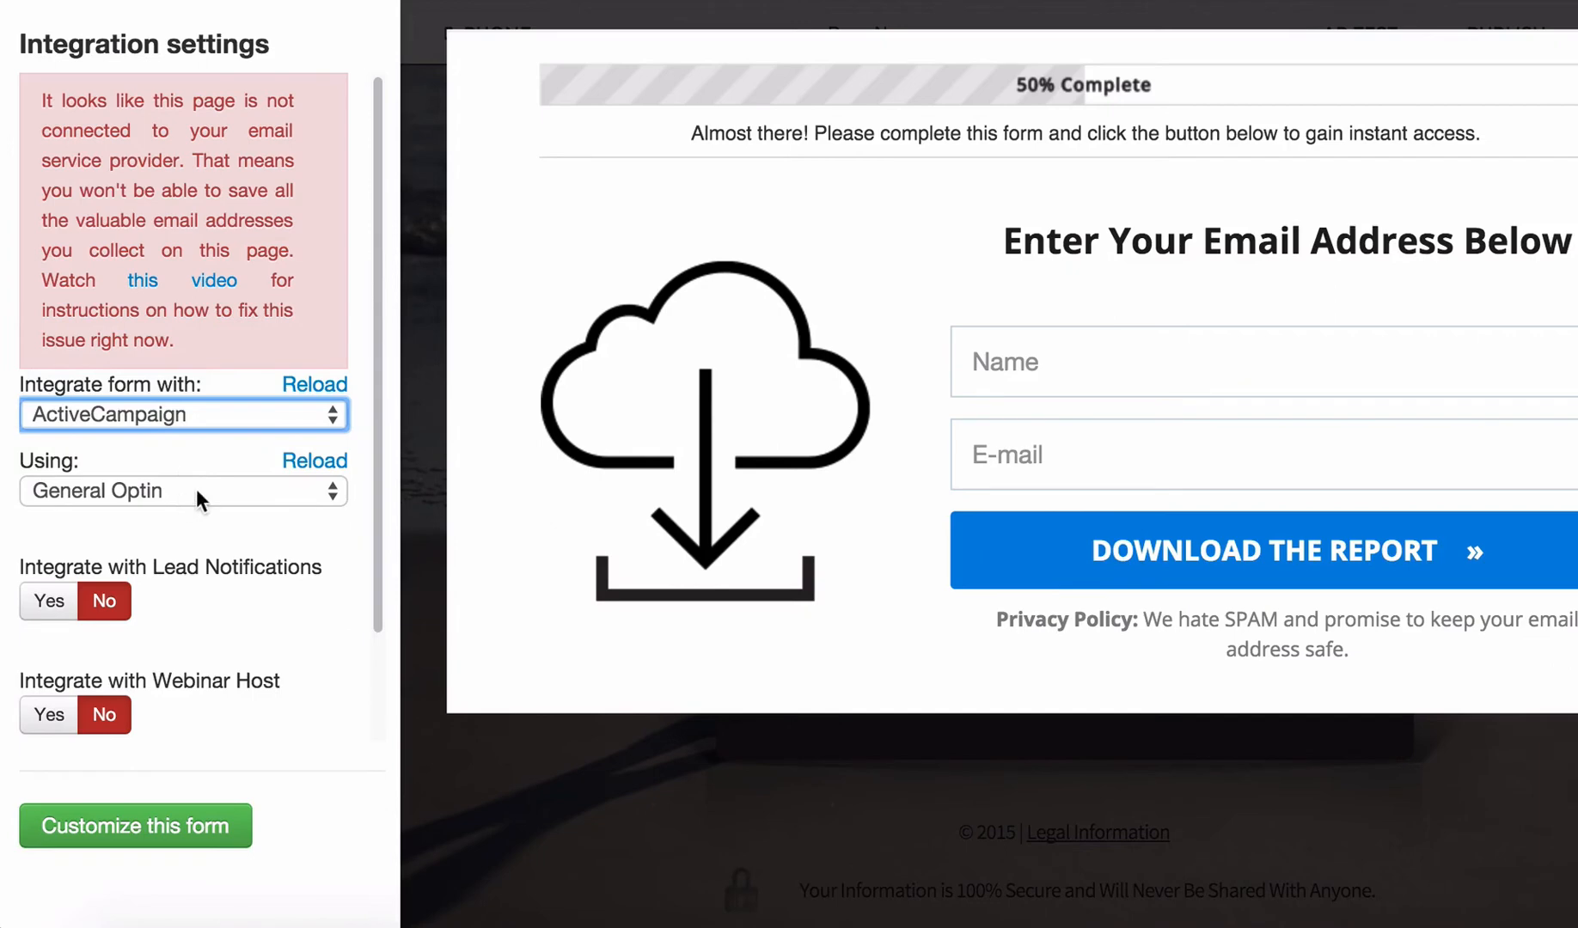
- Reload the available ActiveCampaign forms and link the opt-in form to Running Guide
click(199, 492)
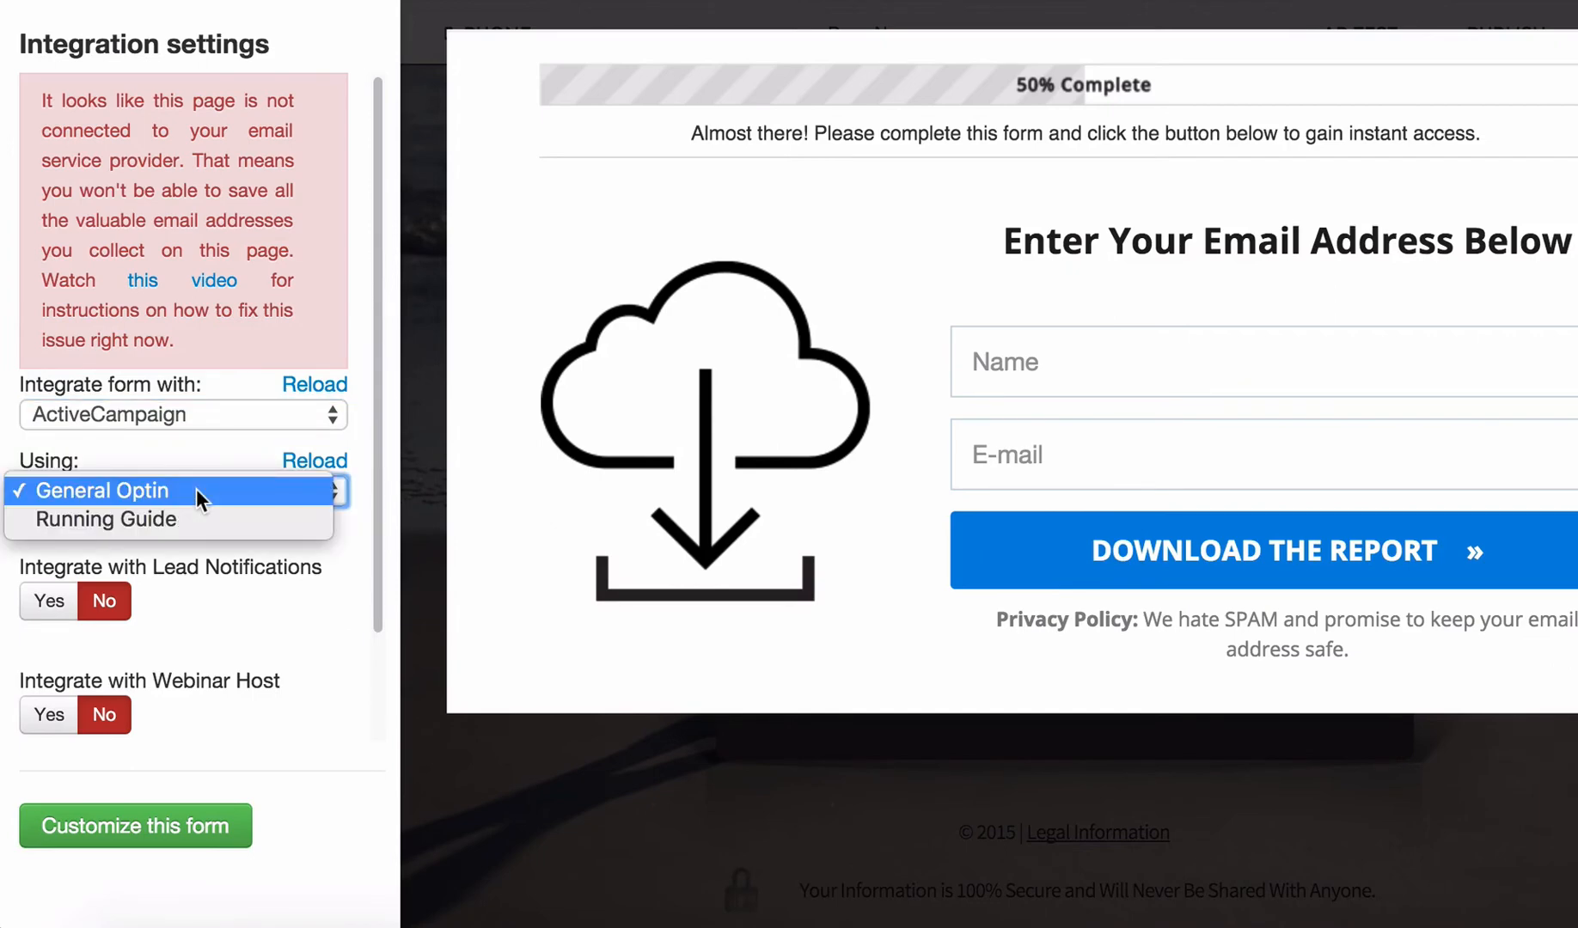
click(247, 587)
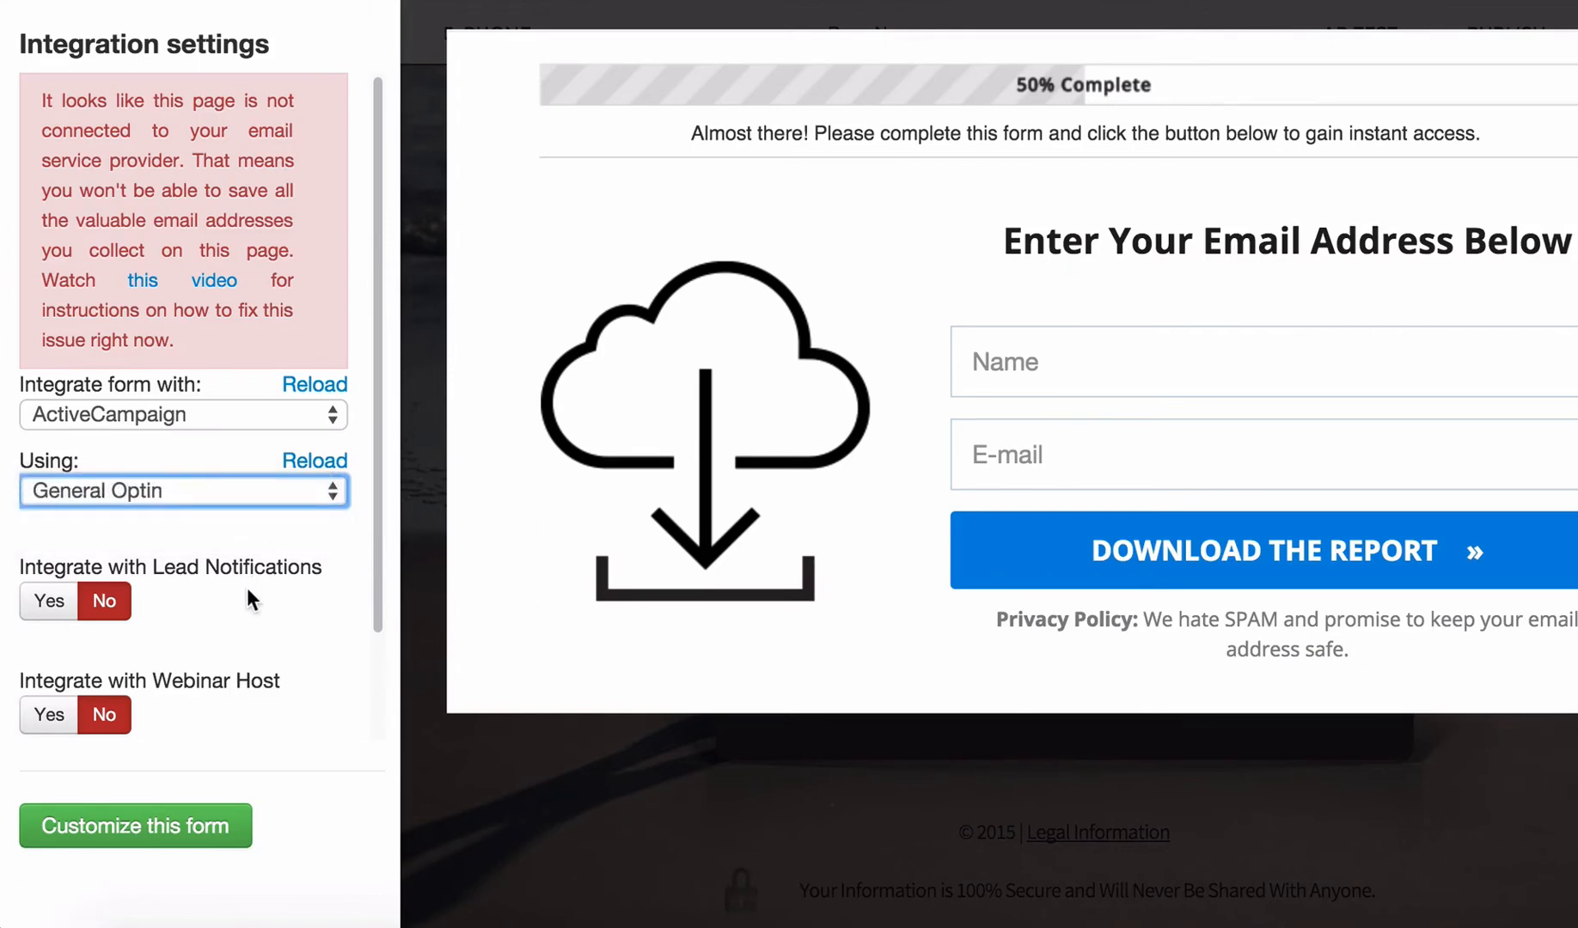
click(304, 460)
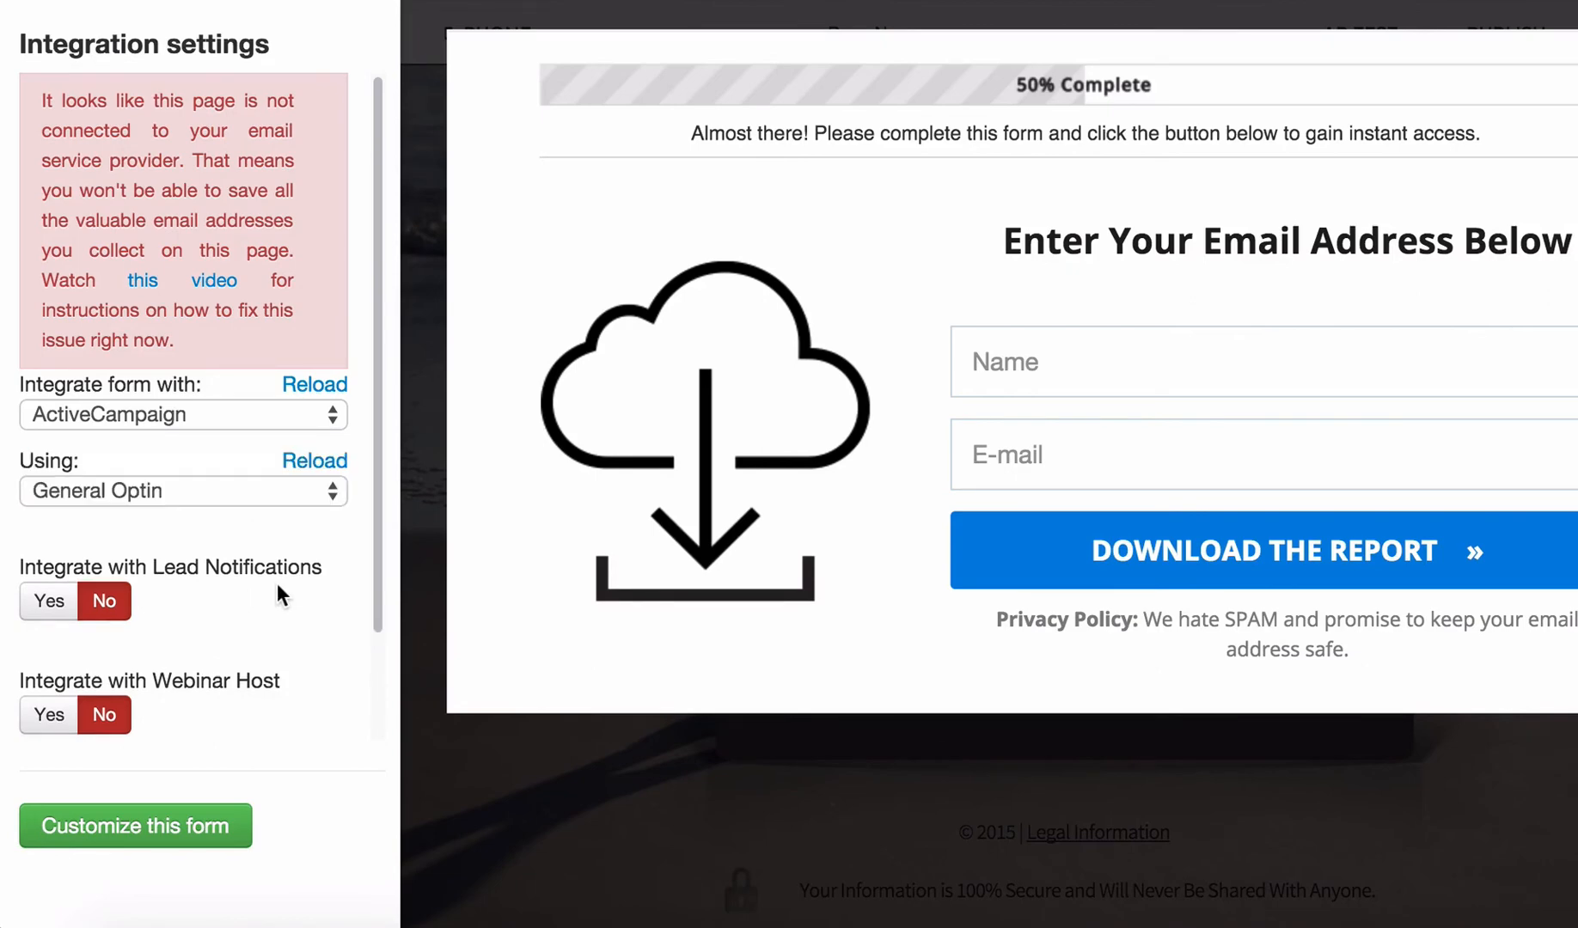
click(228, 489)
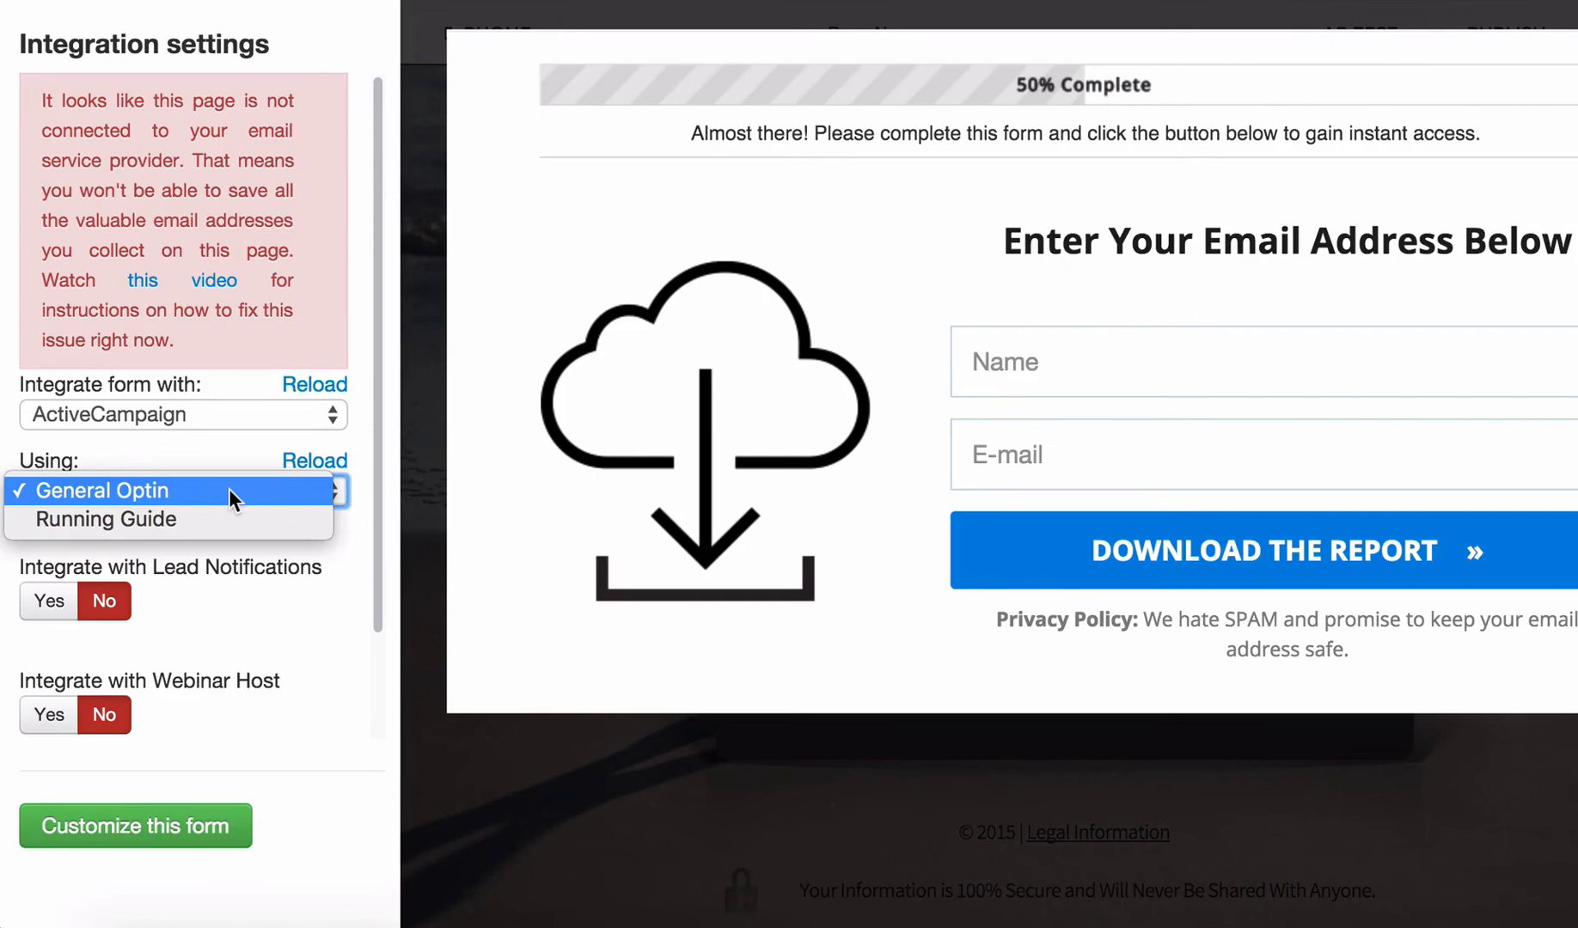
click(191, 516)
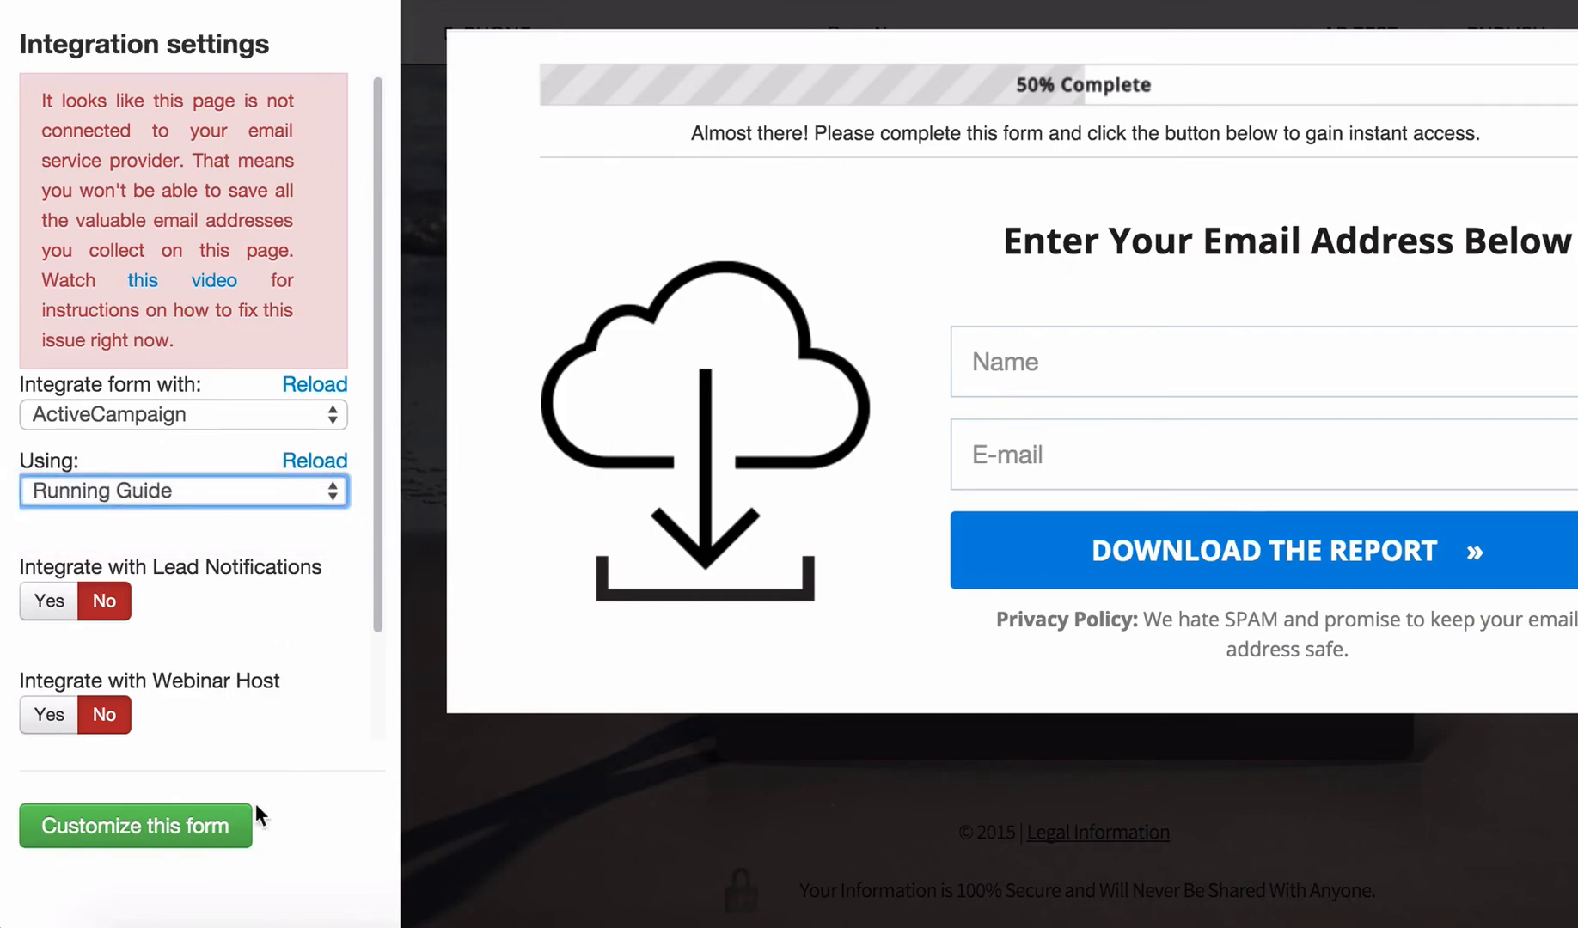
- Start customizing the opt-in form and enable its firstname field
click(182, 825)
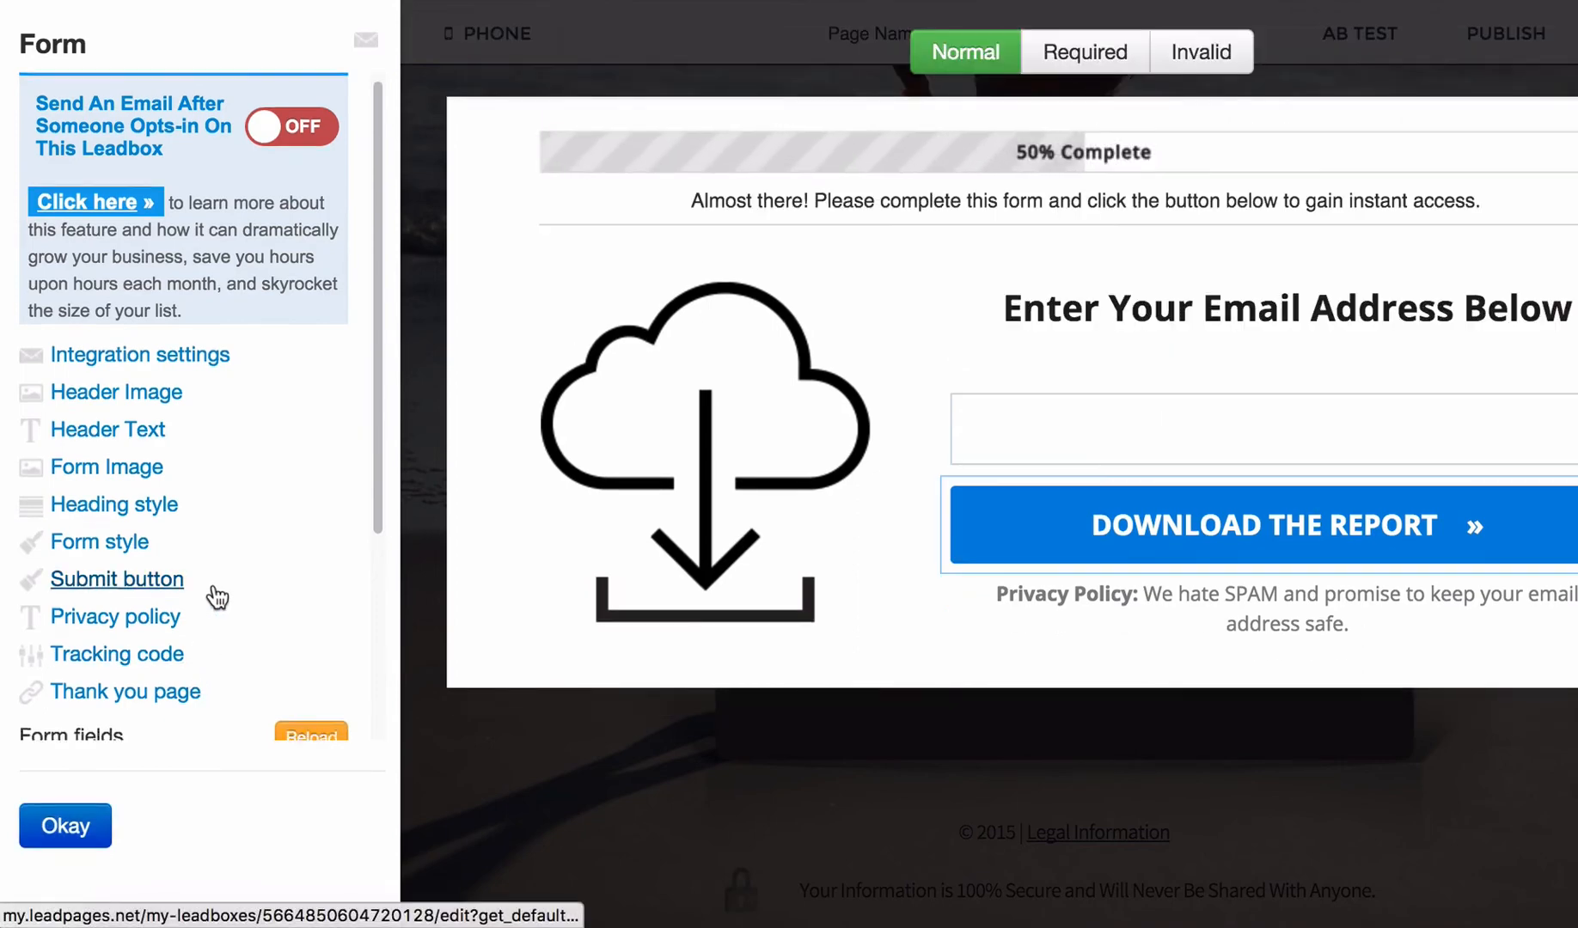
scroll(213, 586, down, 3)
scroll(217, 597, down, 1)
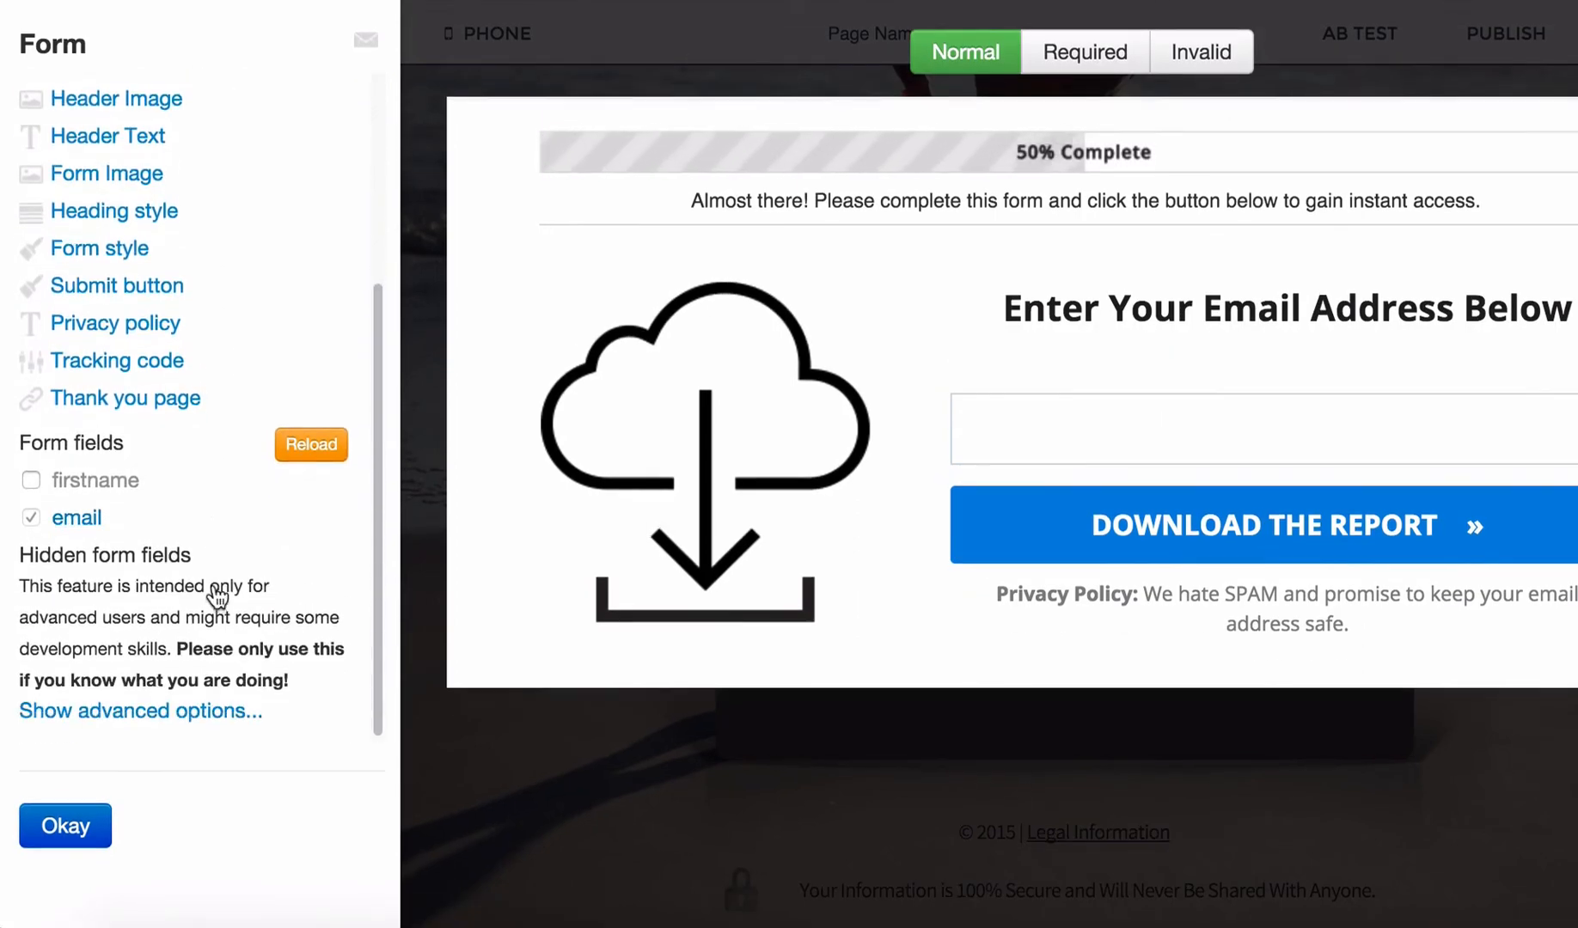
click(30, 481)
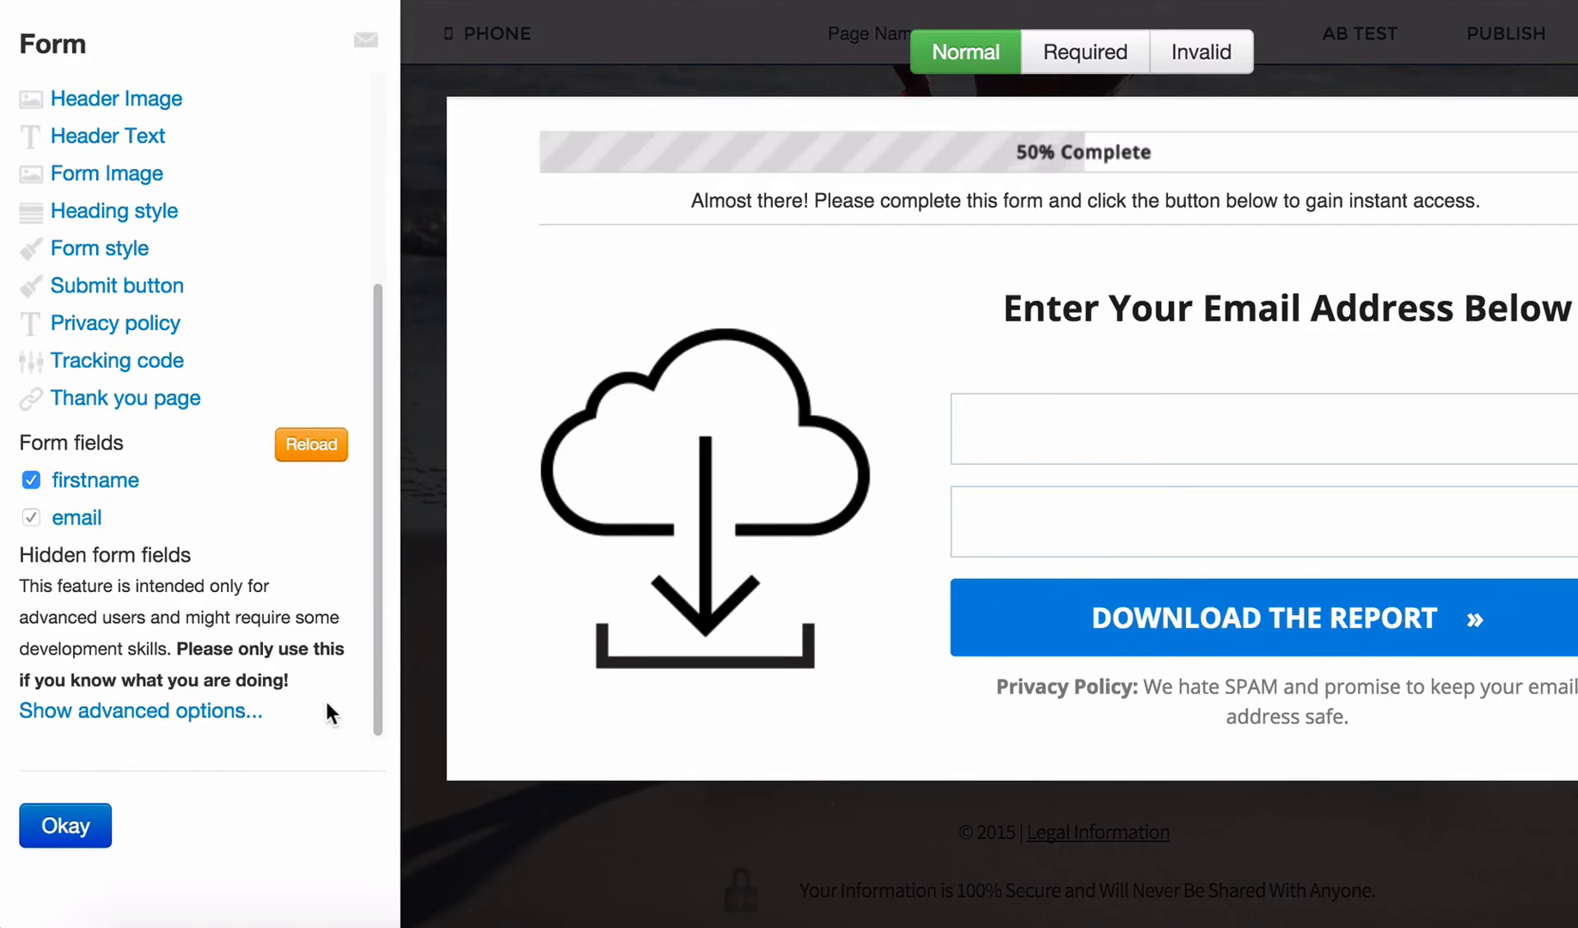
- Set the placeholder text of the form's upper input field to "Frist name"
click(1046, 421)
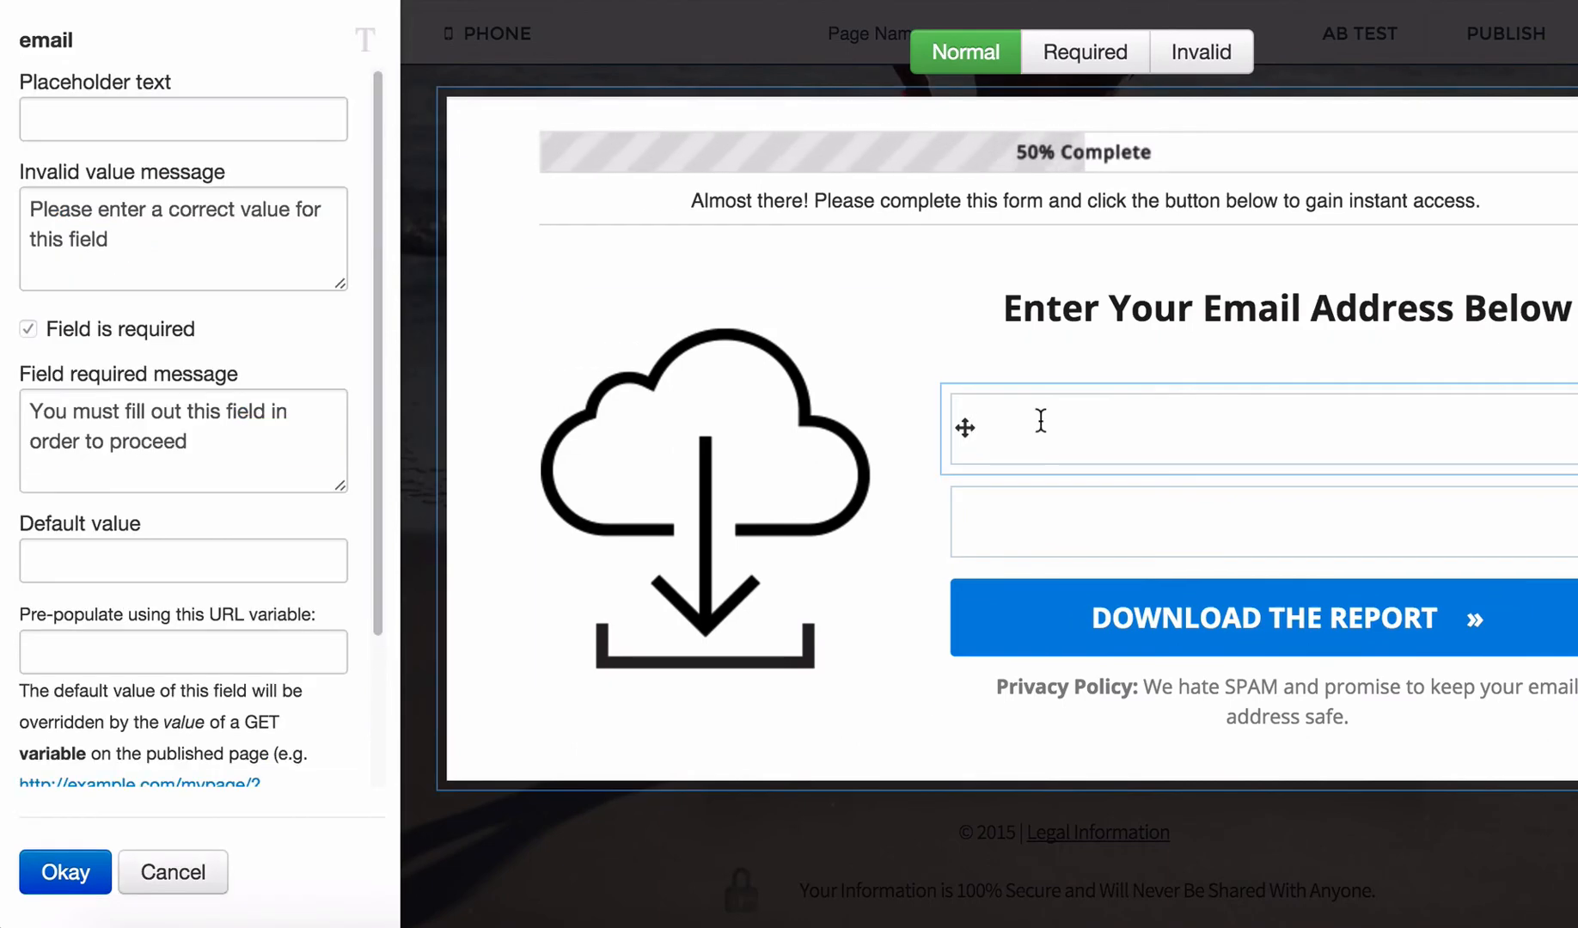
click(233, 118)
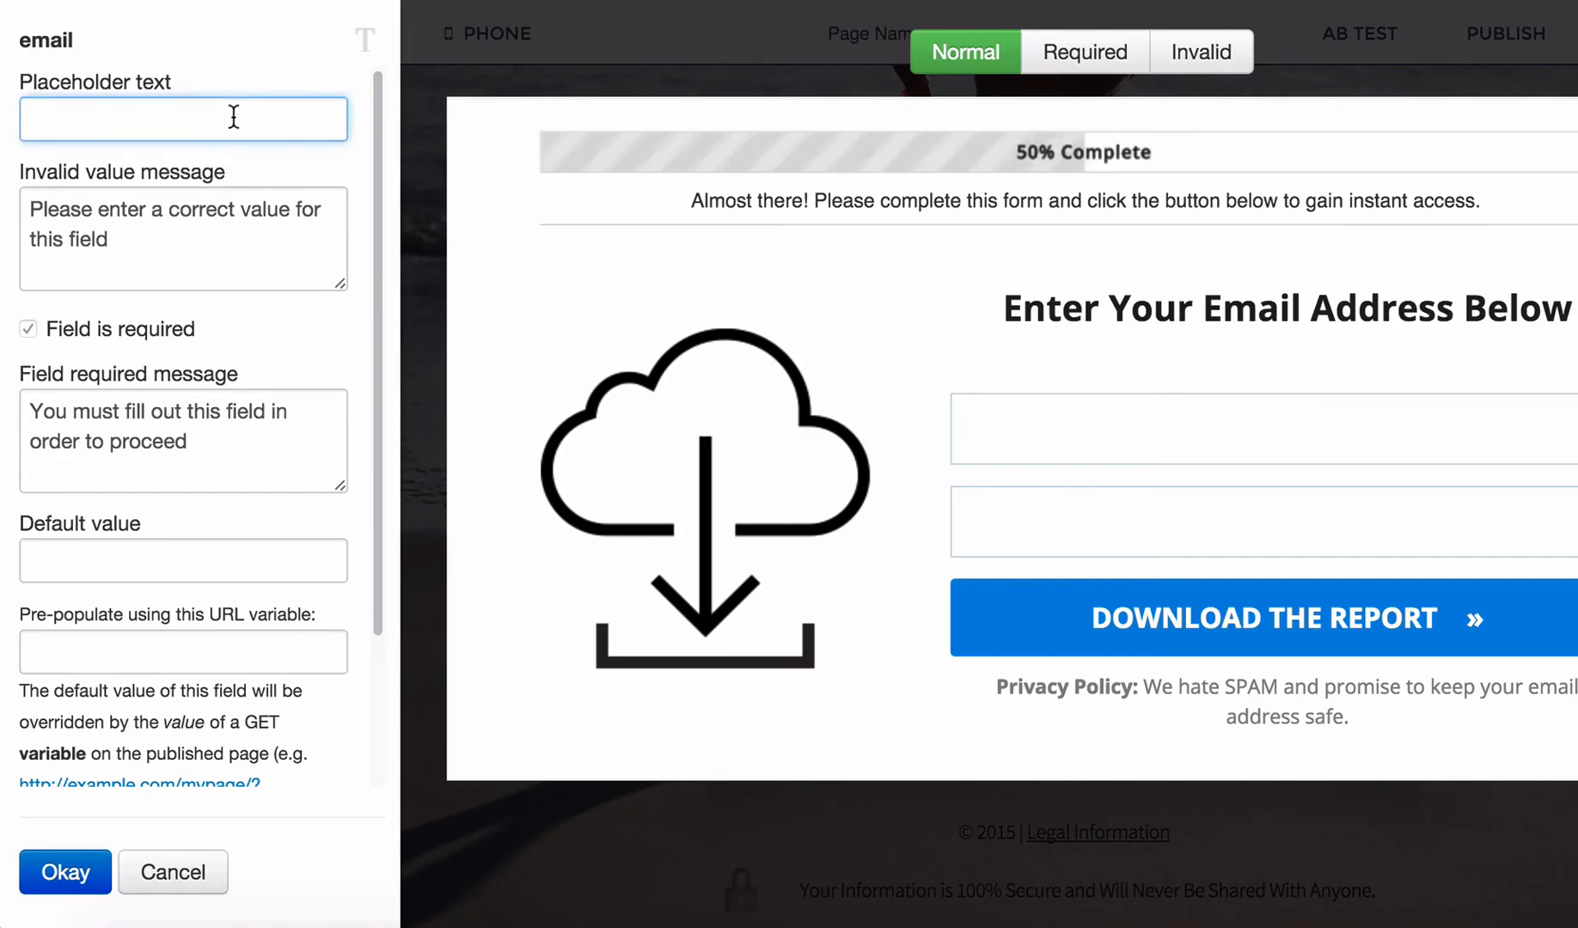
text(Fr)
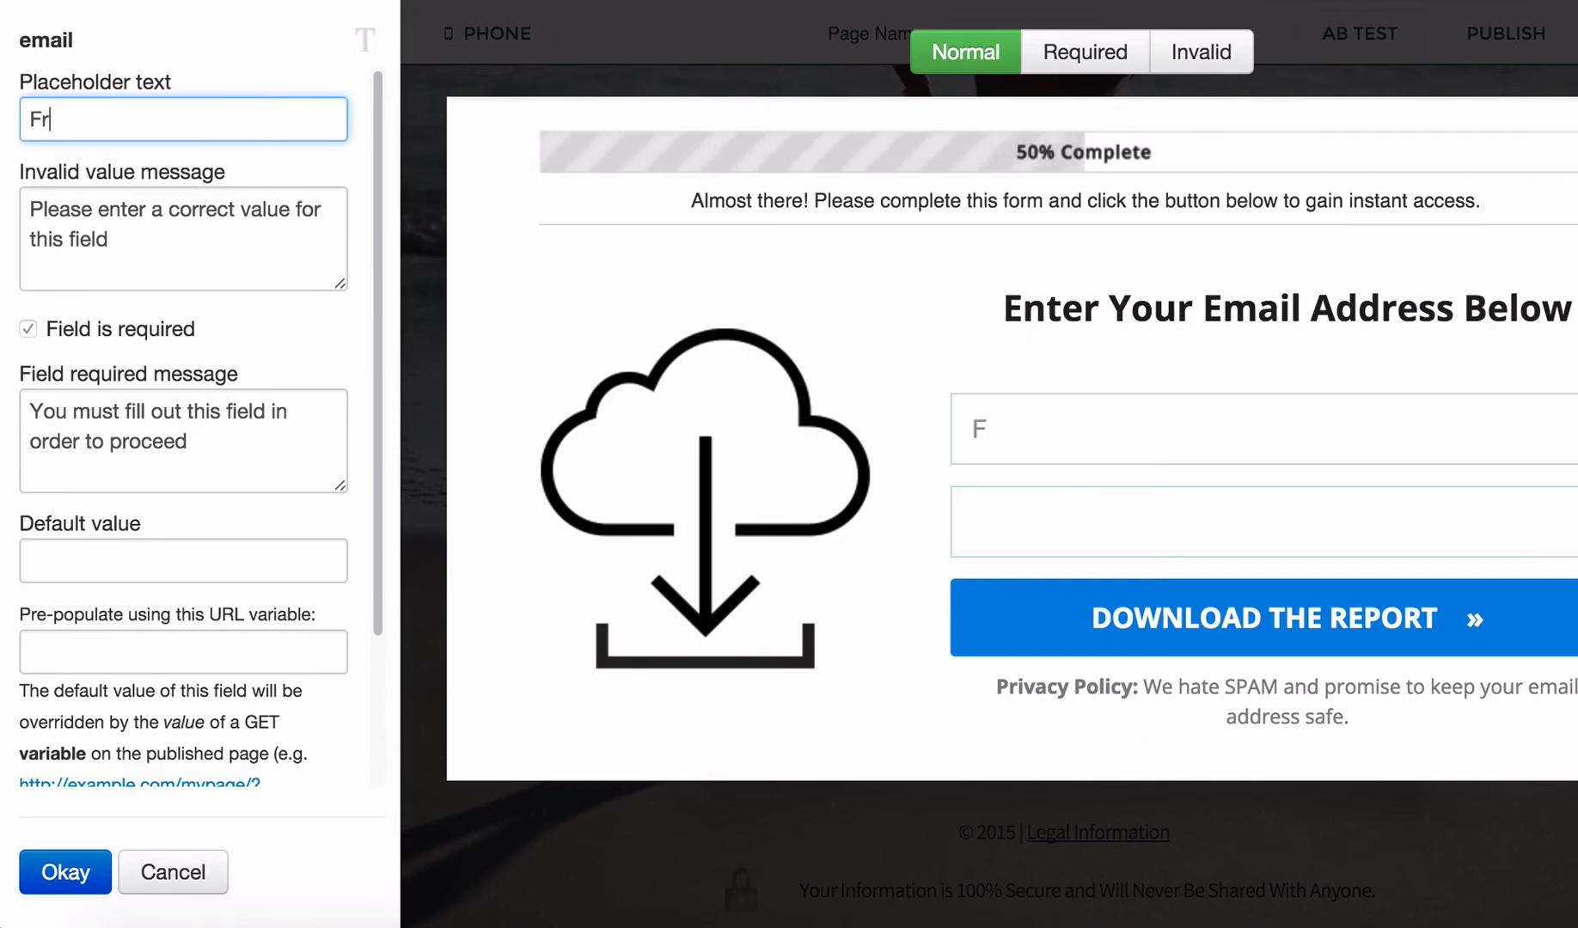
text(ist name)
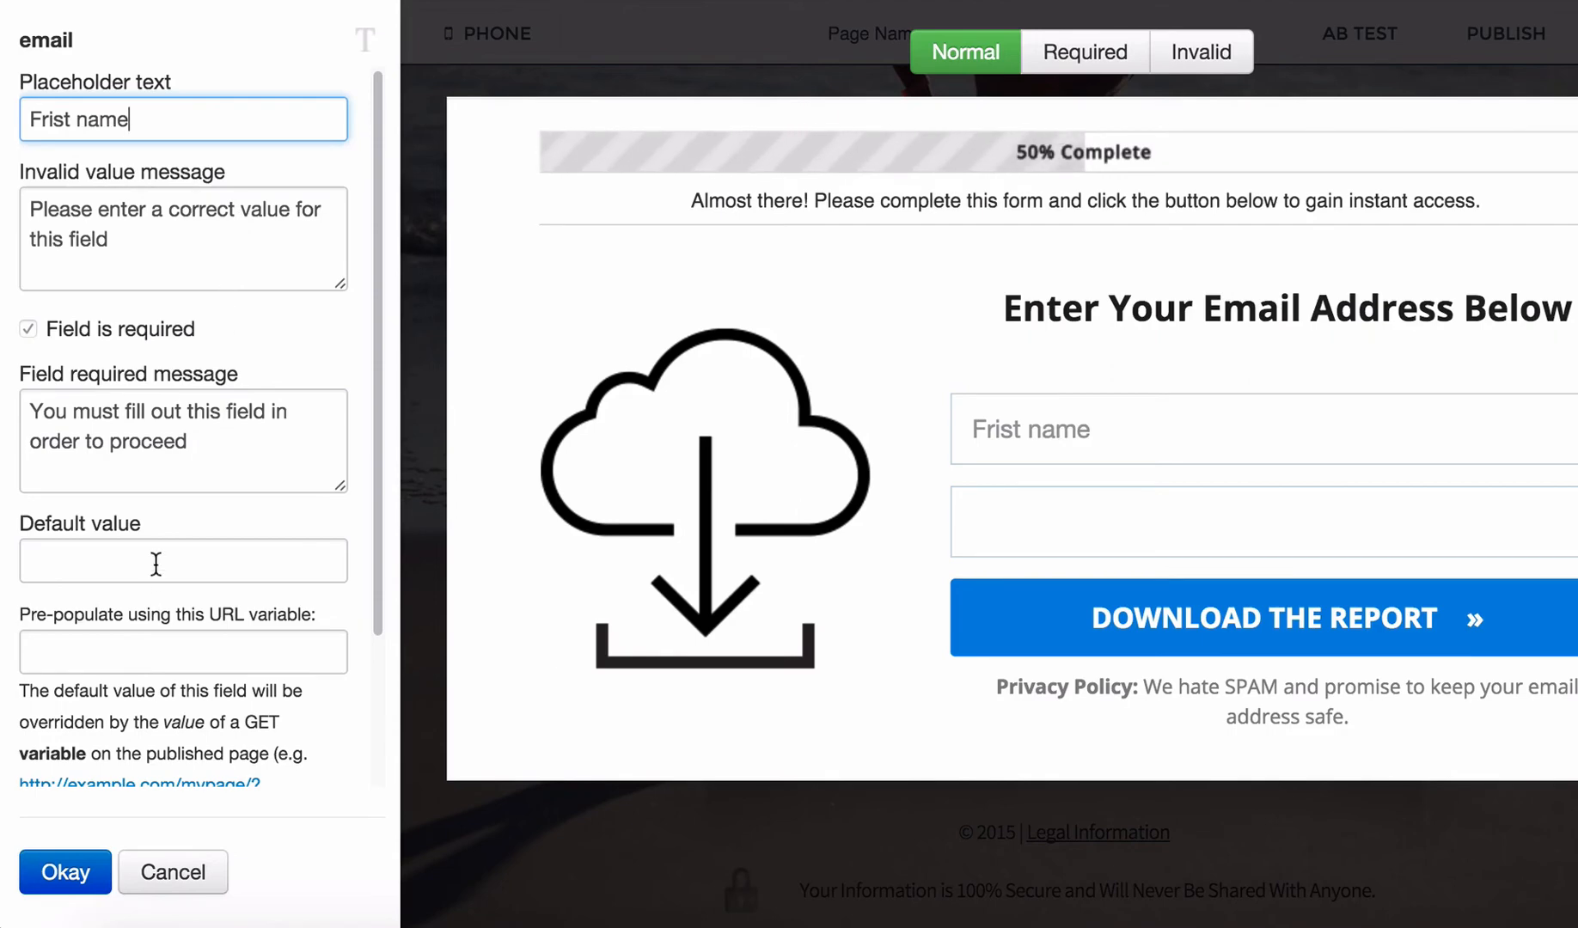
scroll(206, 592, down, 3)
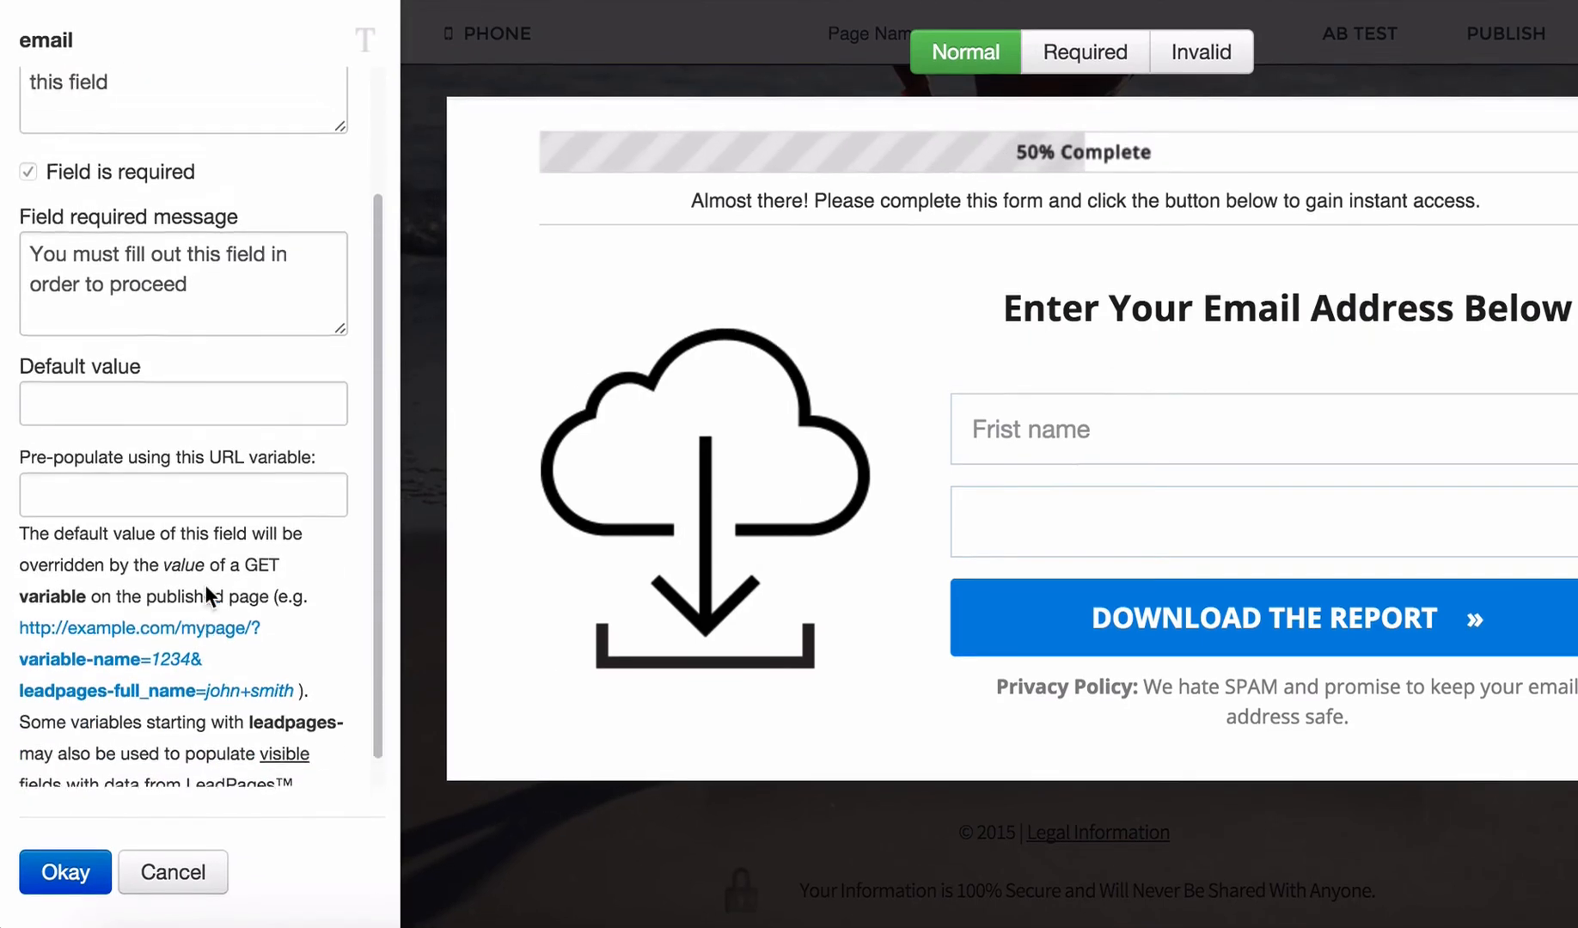
scroll(205, 584, up, 3)
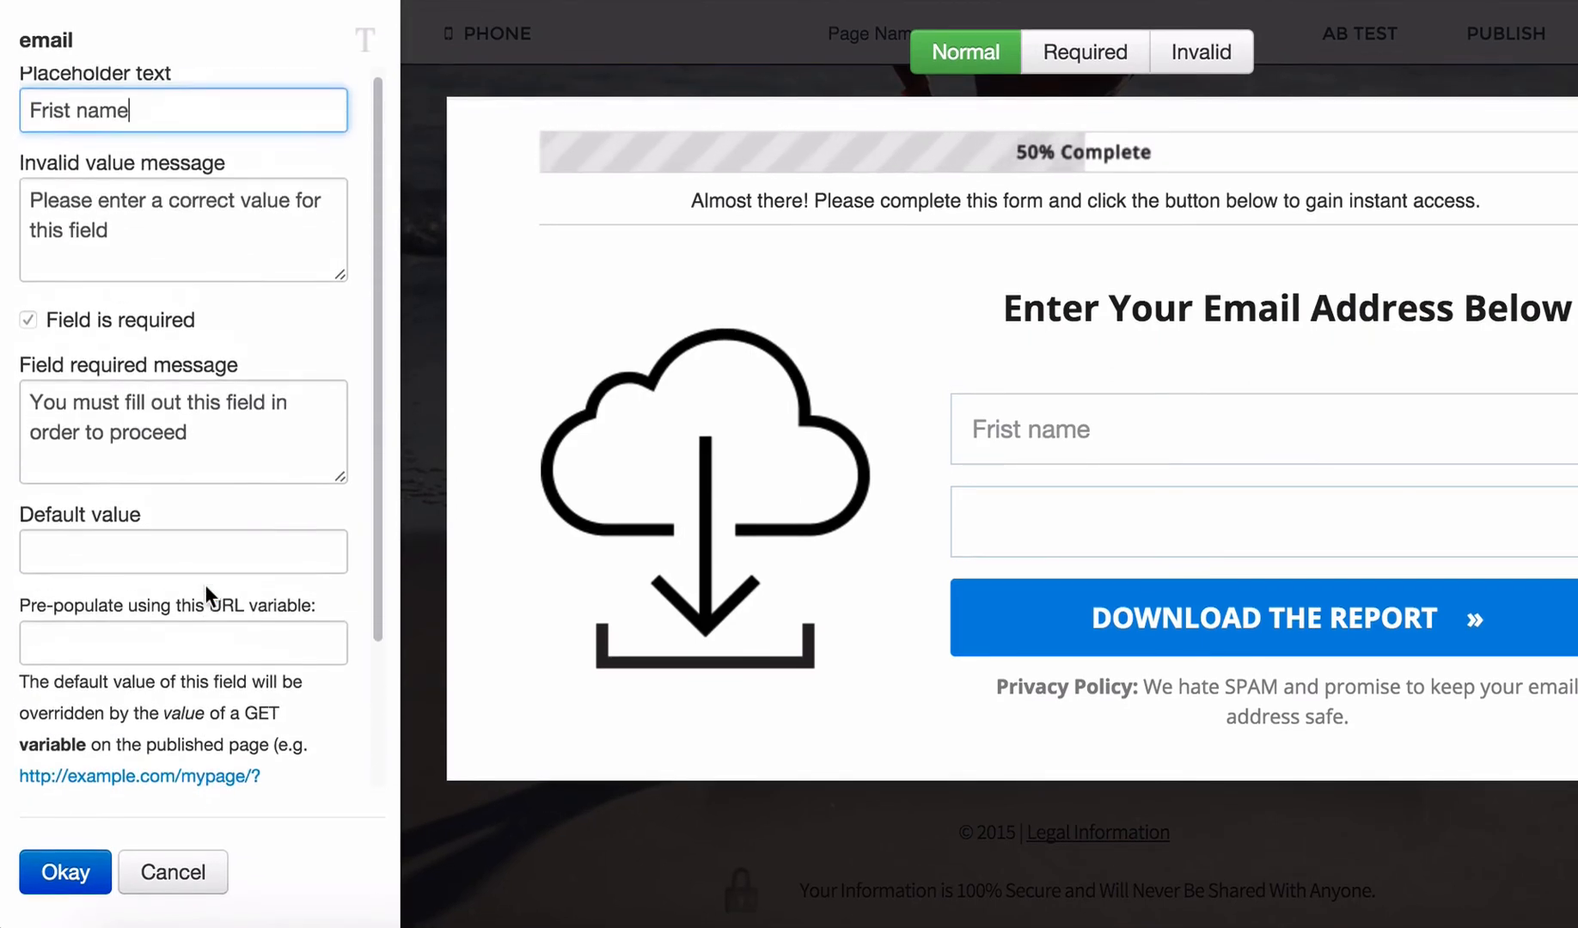
- Set the lower input field's placeholder text to "email address" and accept the form customization
click(1104, 538)
click(205, 119)
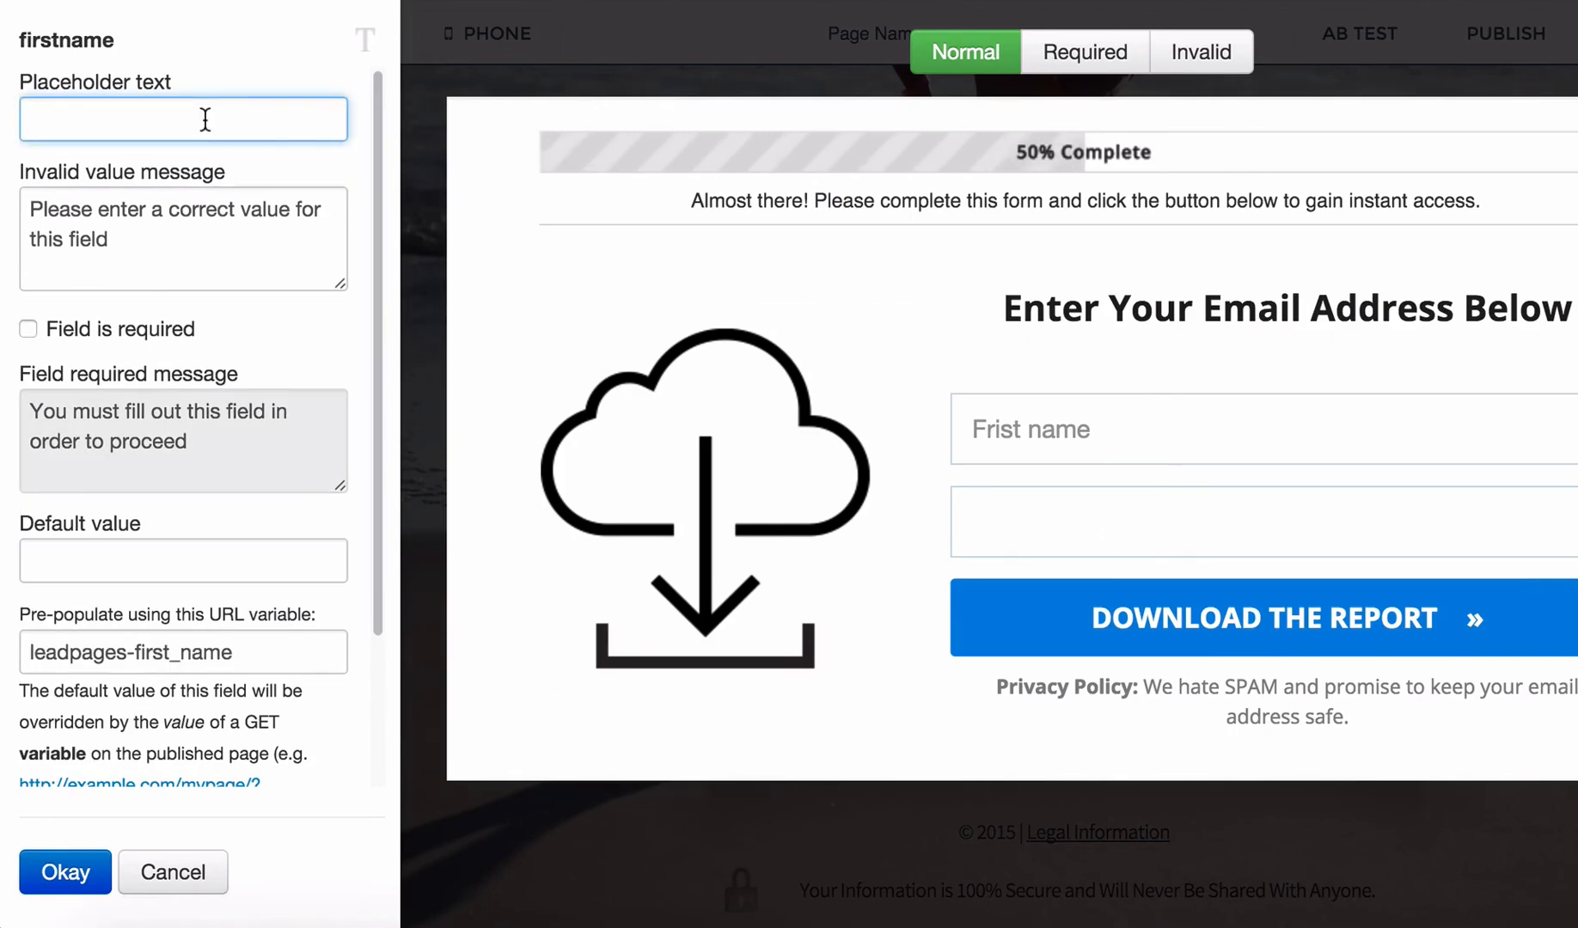
text(email addre)
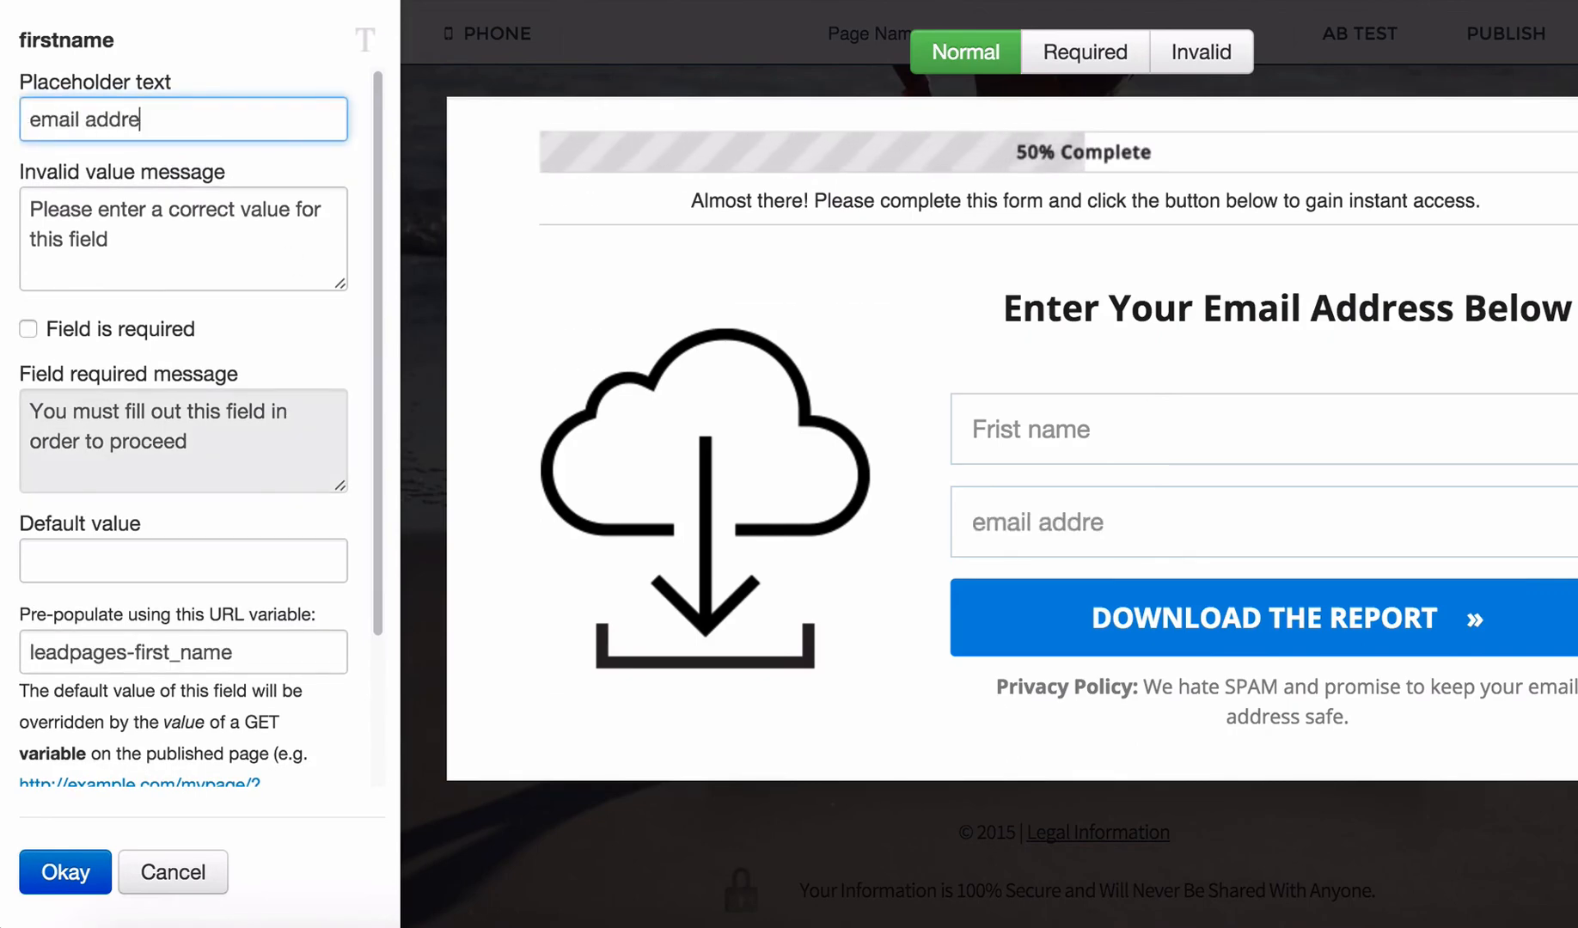
text(ss)
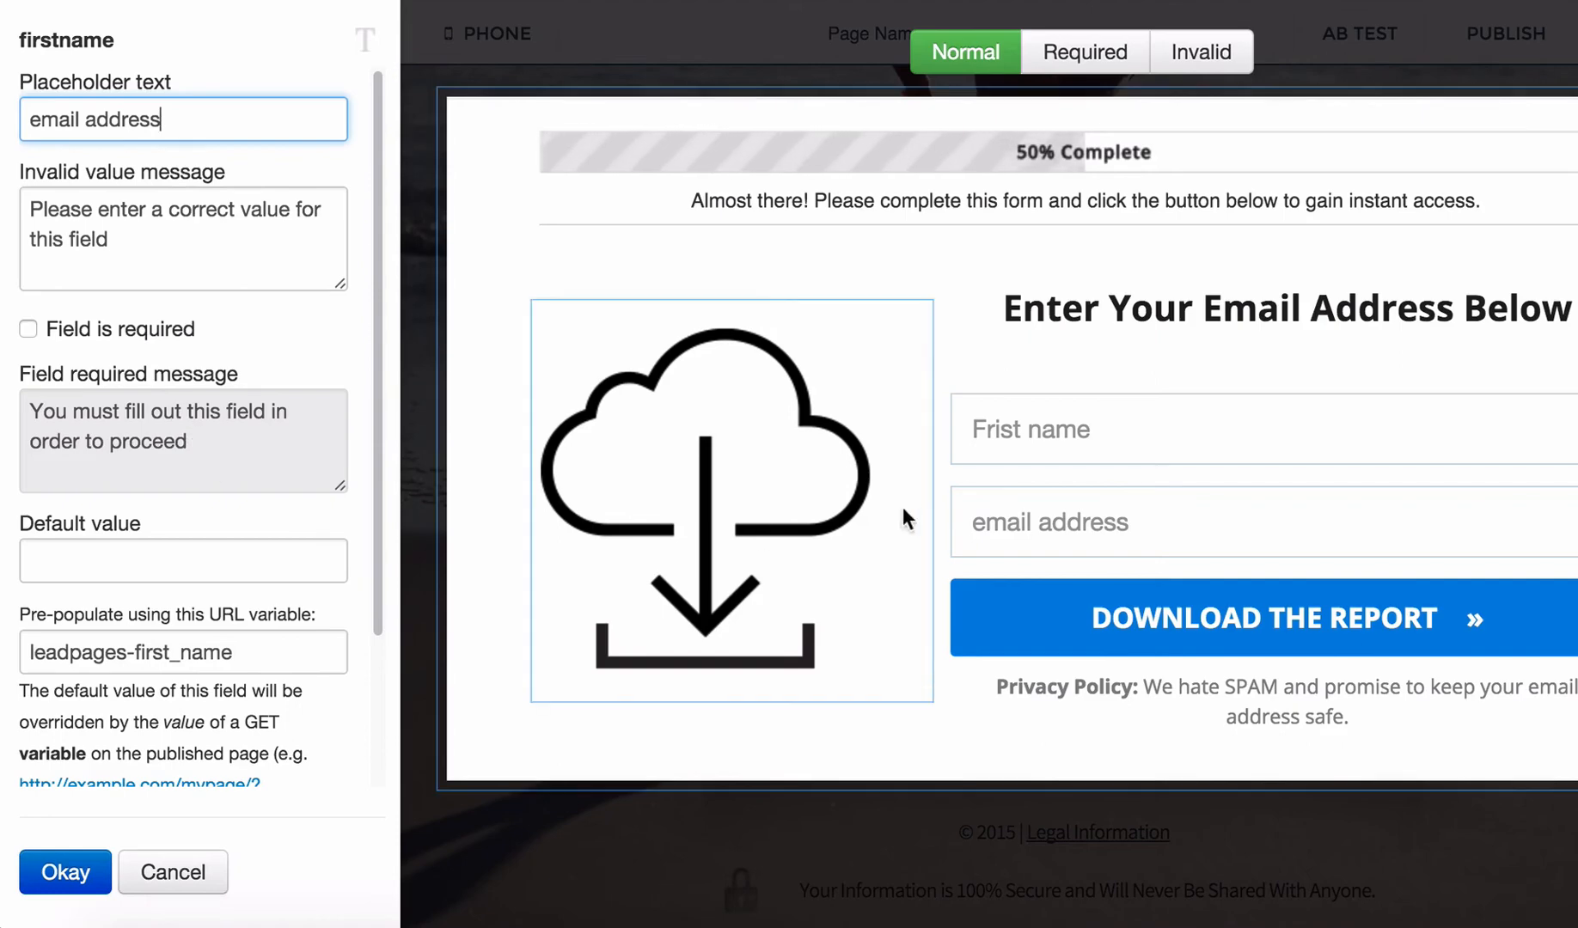
click(197, 559)
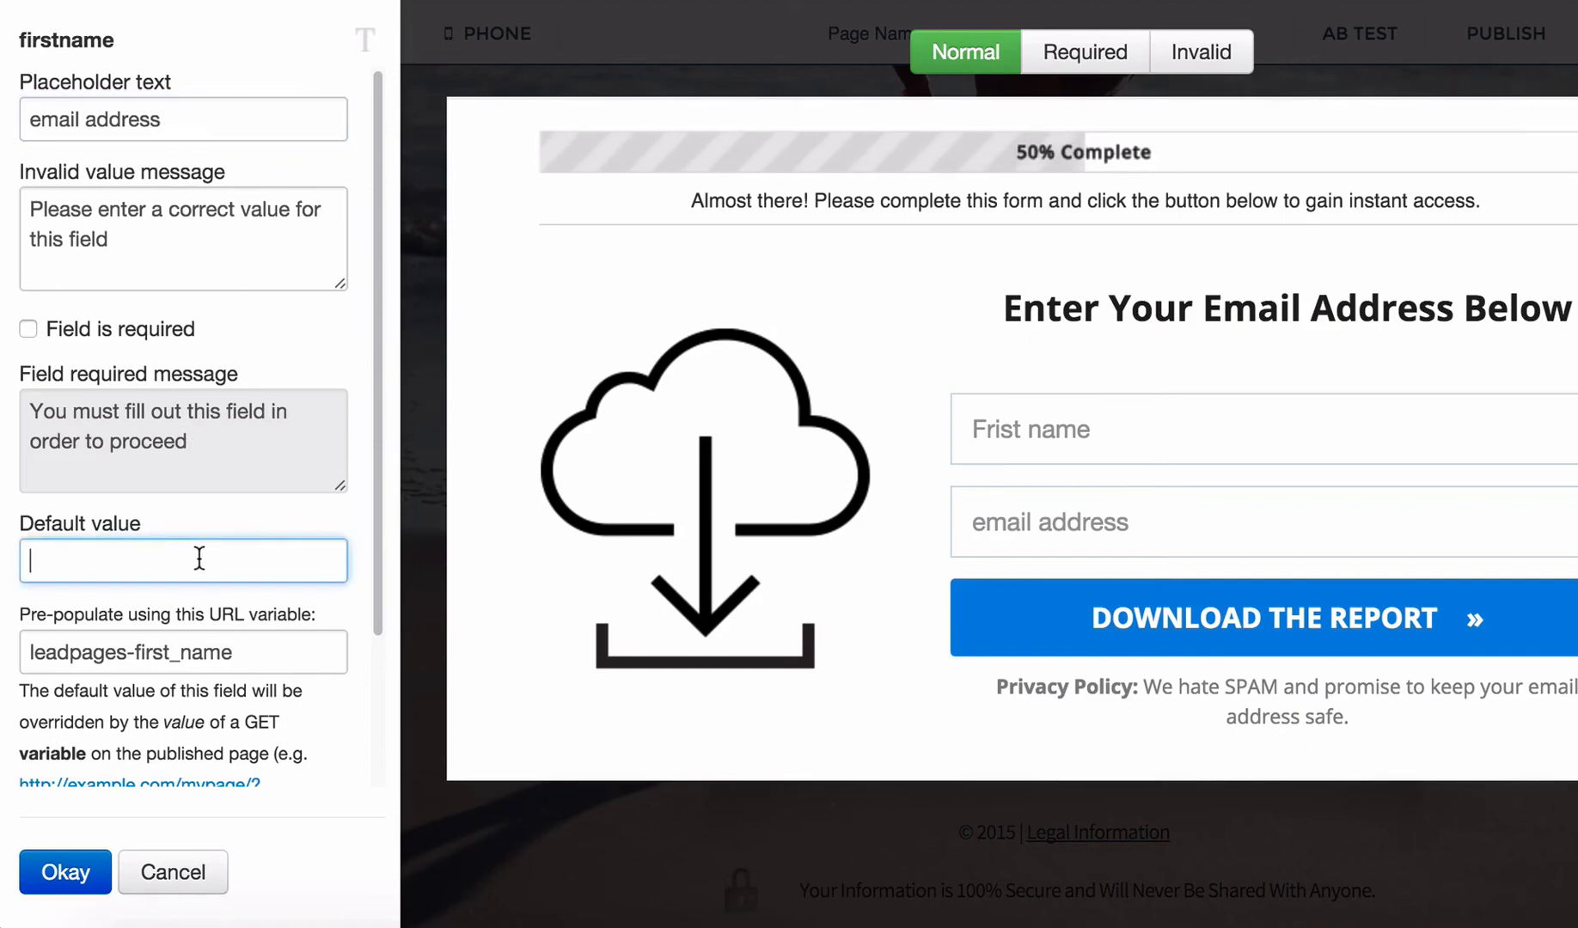
click(90, 873)
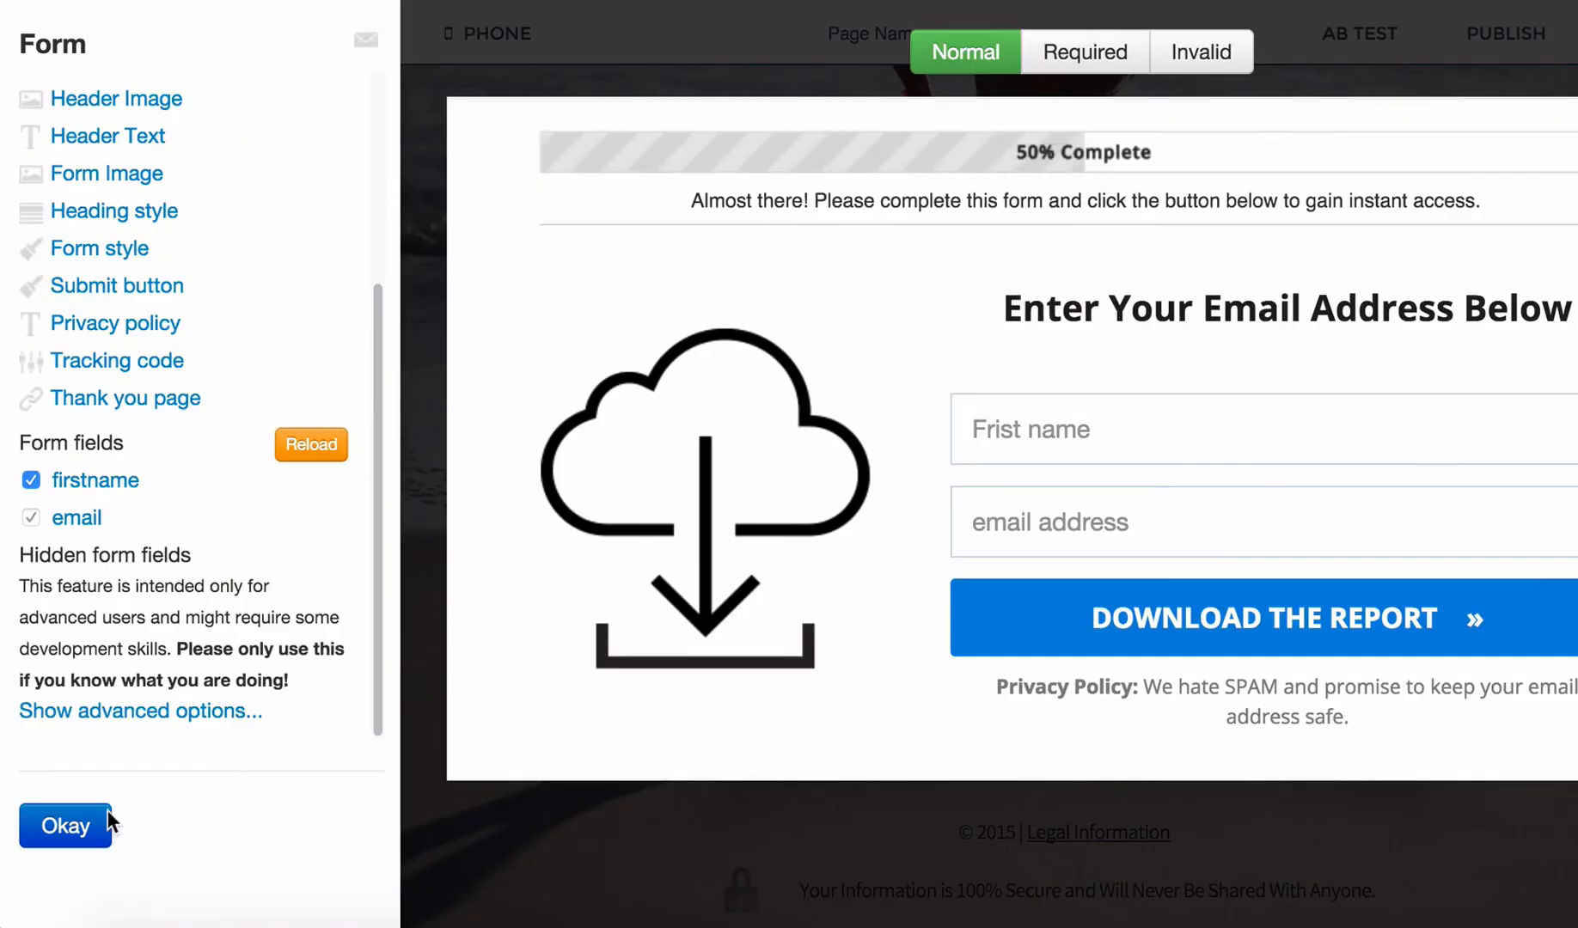
click(108, 815)
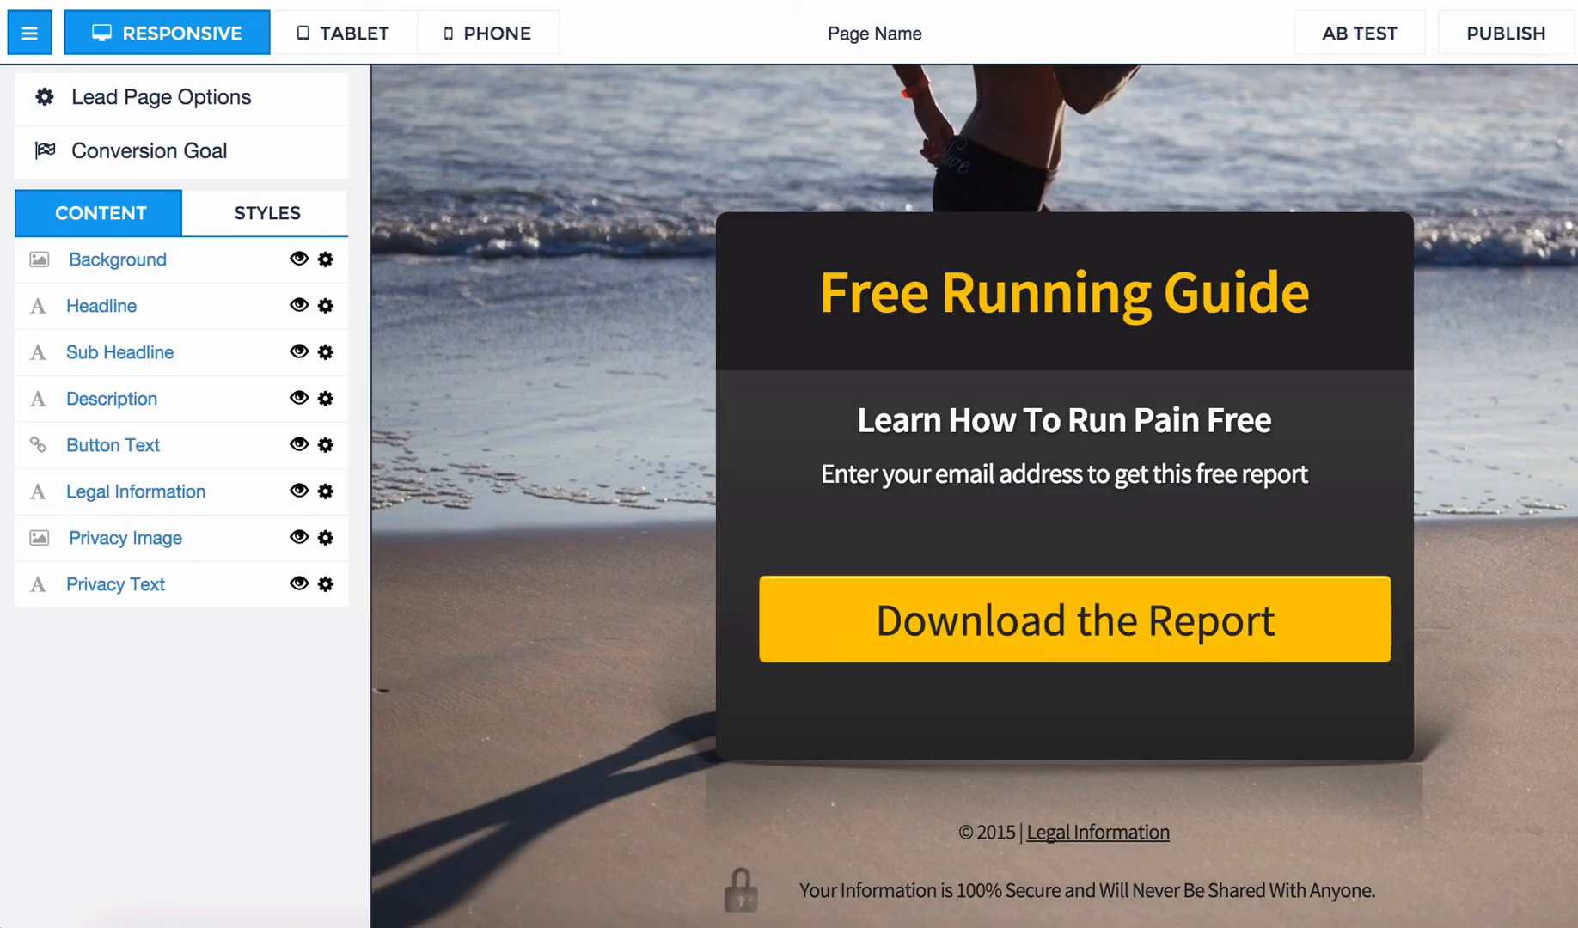
- Publish the Free Running Guide page and open the opt-in form on the live page
click(1505, 33)
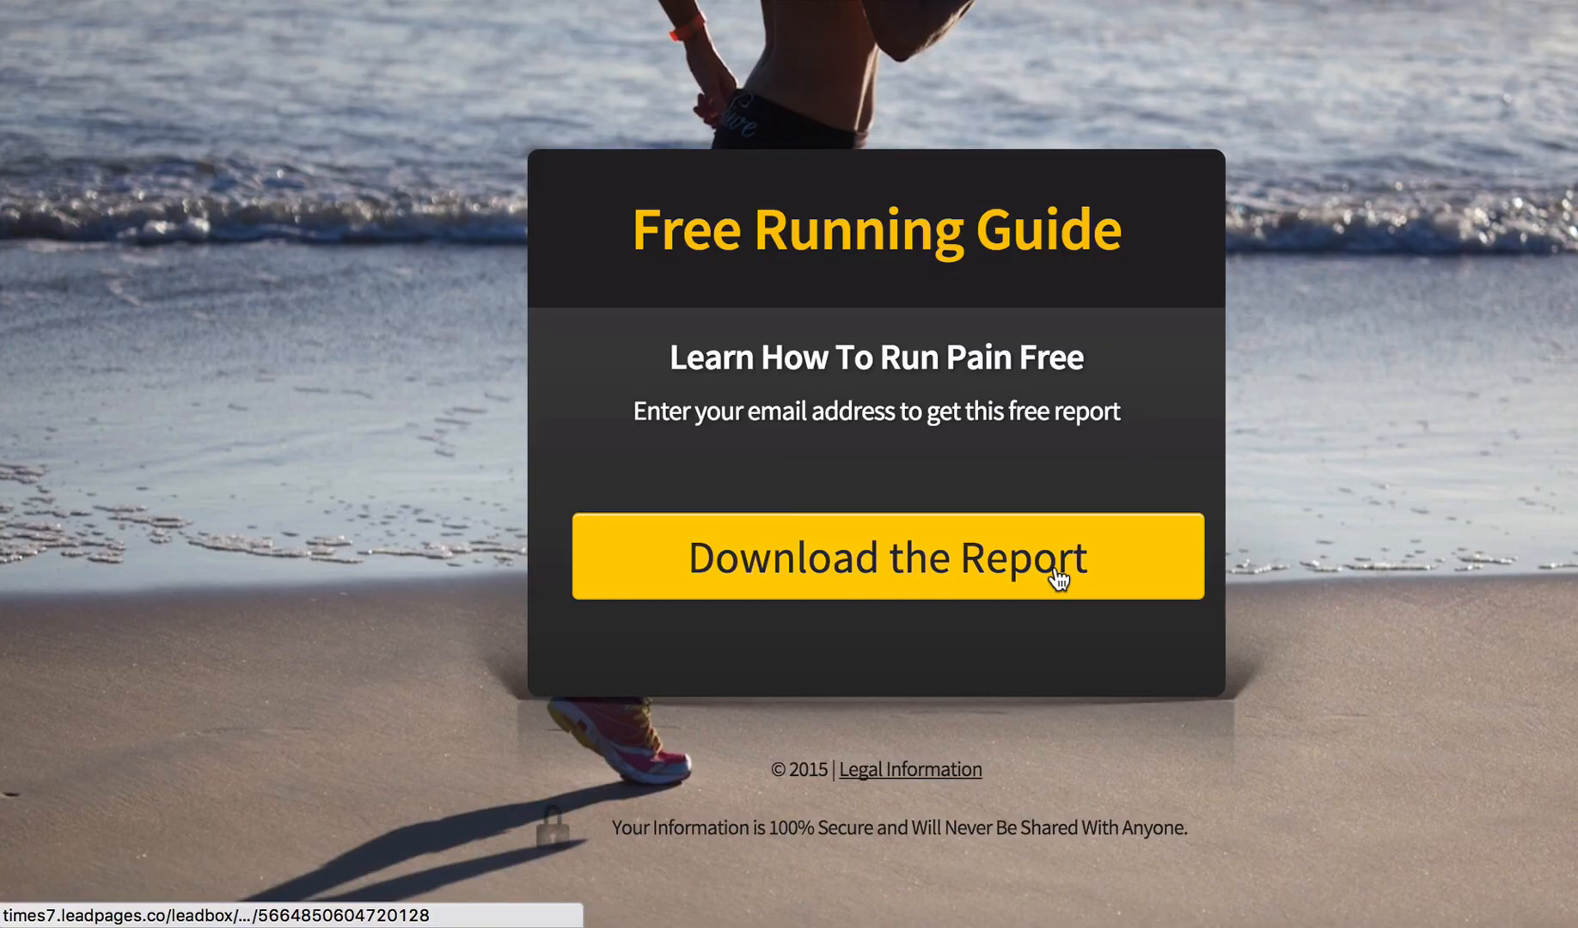
click(1059, 581)
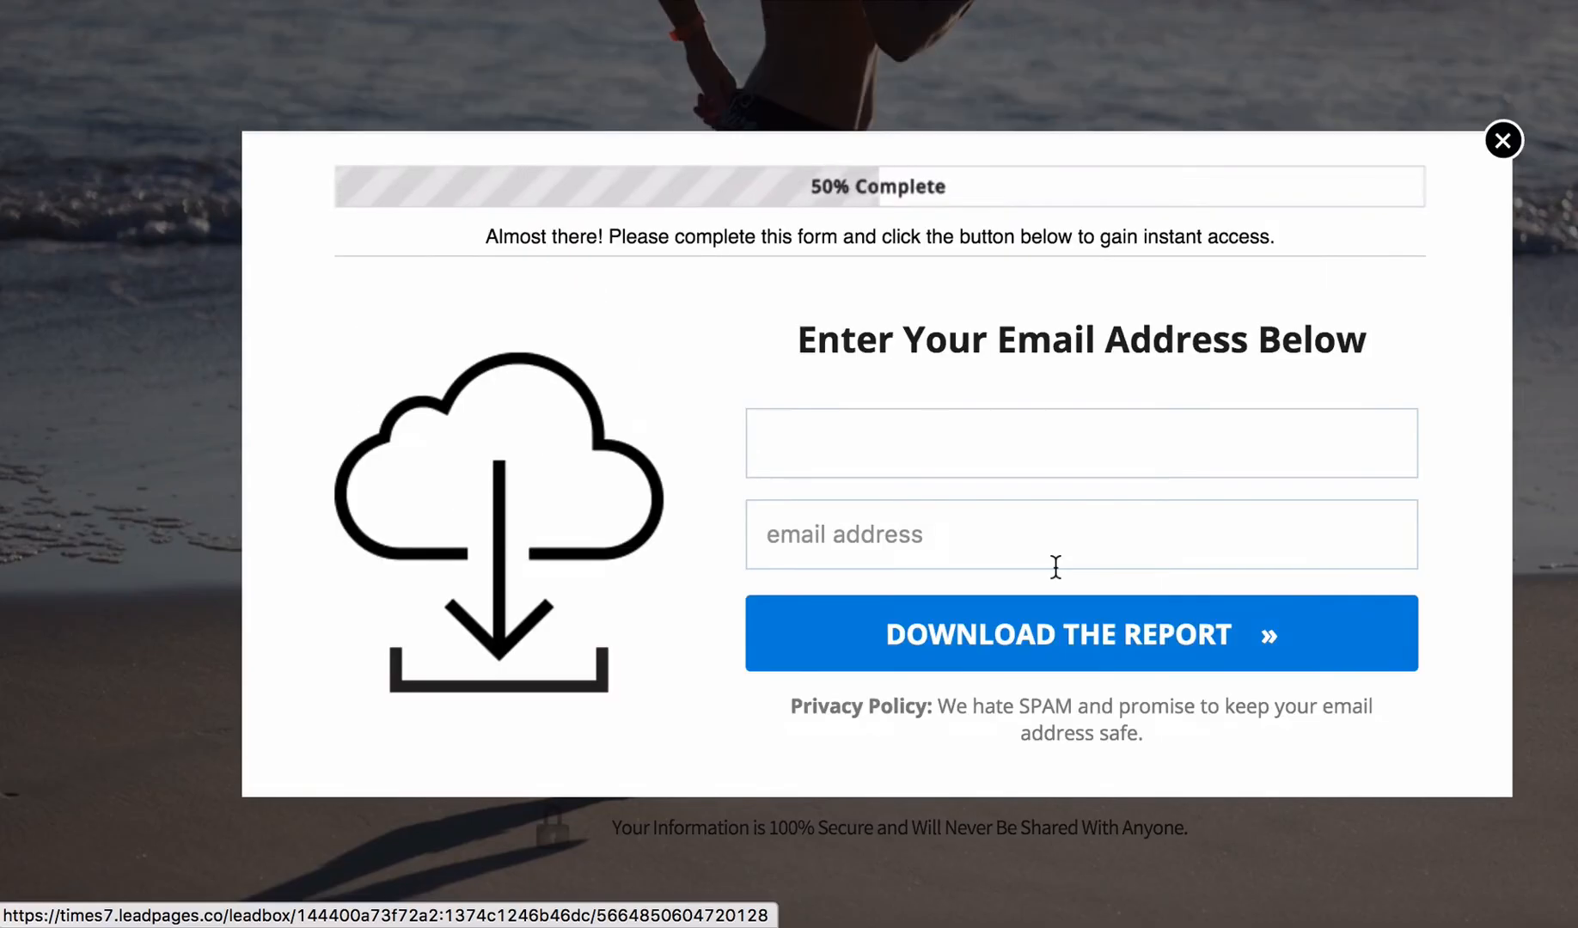